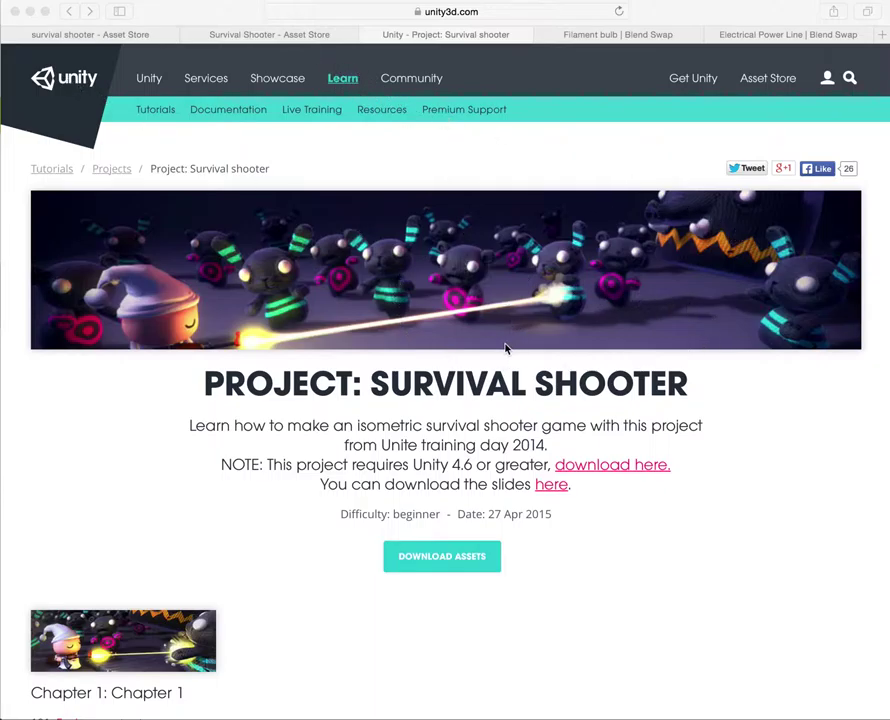
pyautogui.scroll(-5, 138, 455)
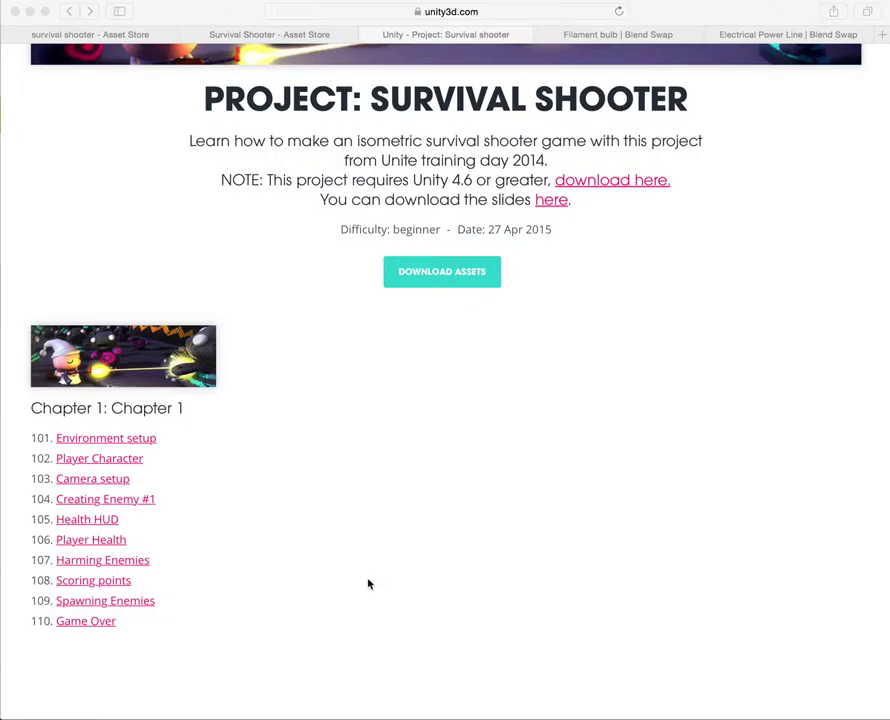
pyautogui.scroll(5, 359, 601)
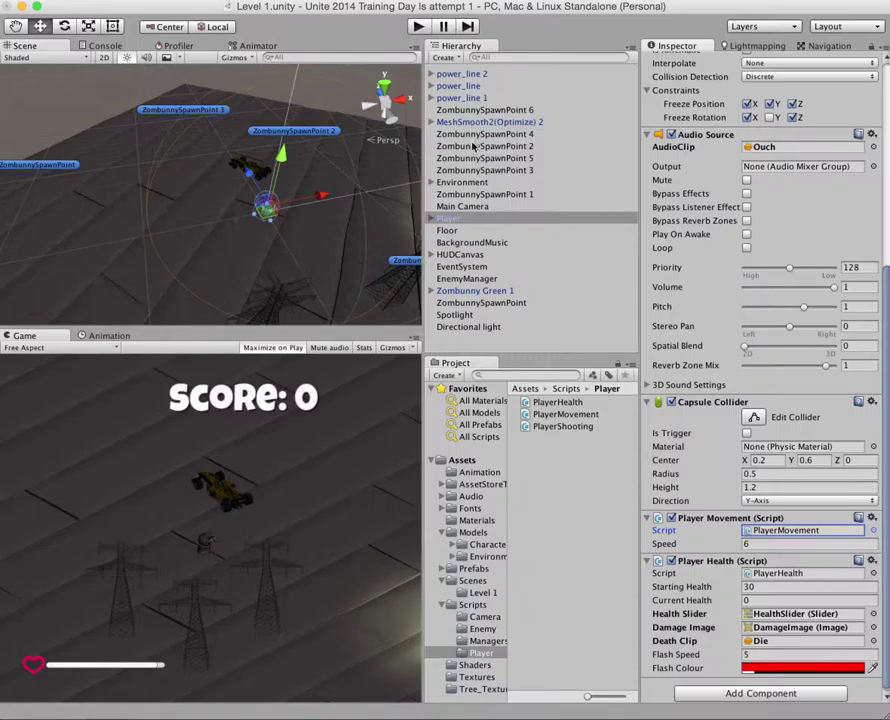
# Select the car model MeshSmooth2(Optimize) 2 and nudge it to a new spot on the floor.
pyautogui.click(462, 290)
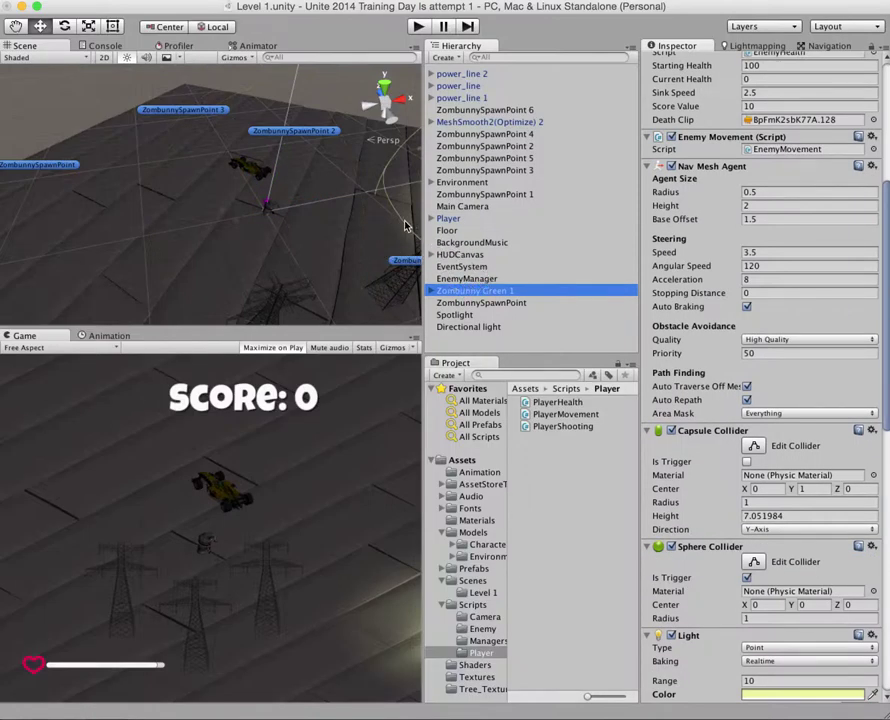
pyautogui.click(250, 172)
pyautogui.moveTo(269, 147); pyautogui.dragTo(288, 151)
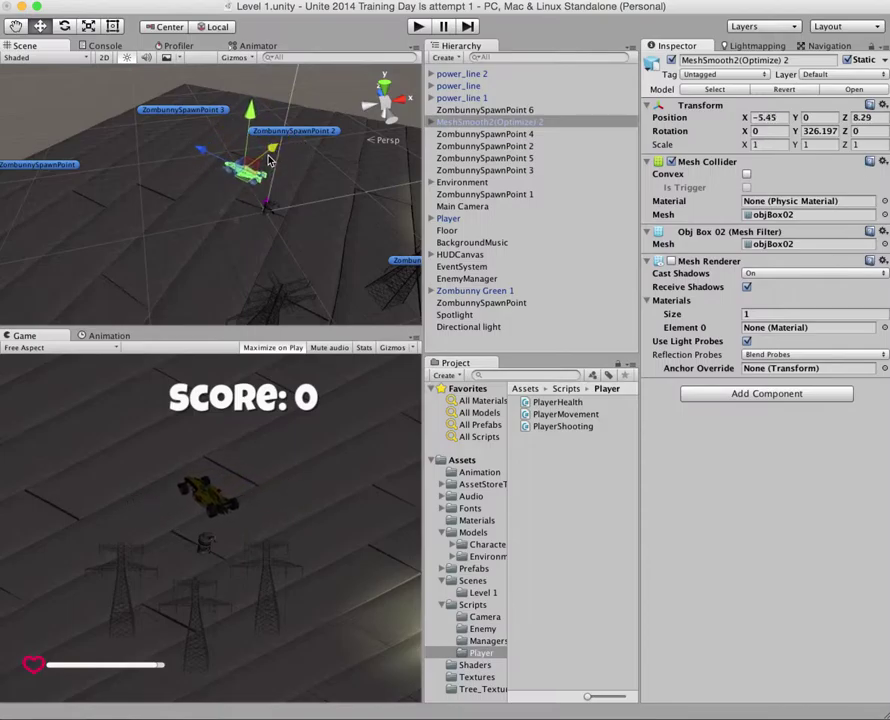
pyautogui.moveTo(288, 151); pyautogui.dragTo(272, 165)
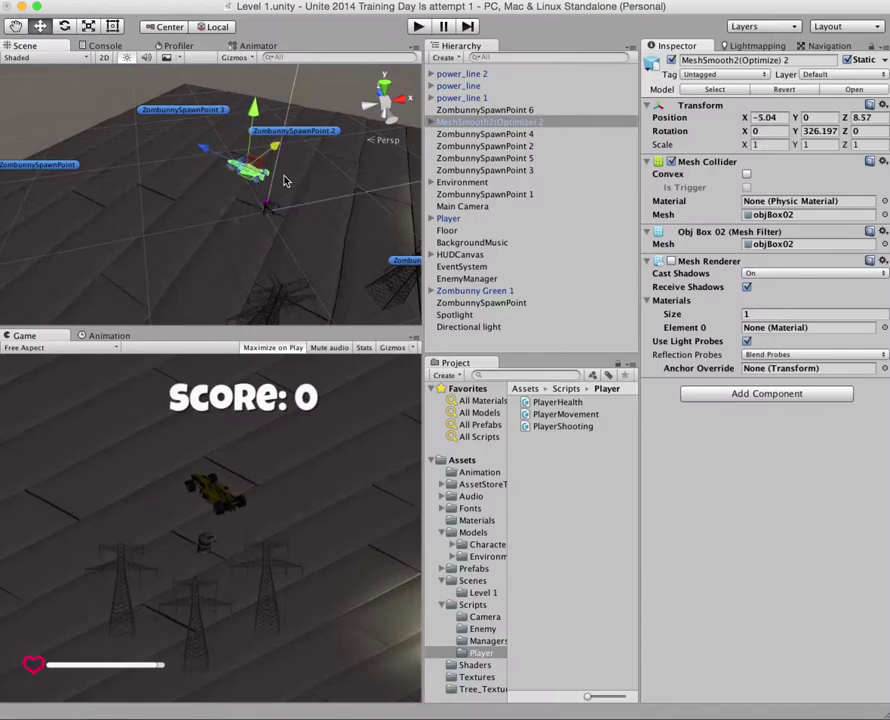
pyautogui.click(165, 204)
pyautogui.click(254, 180)
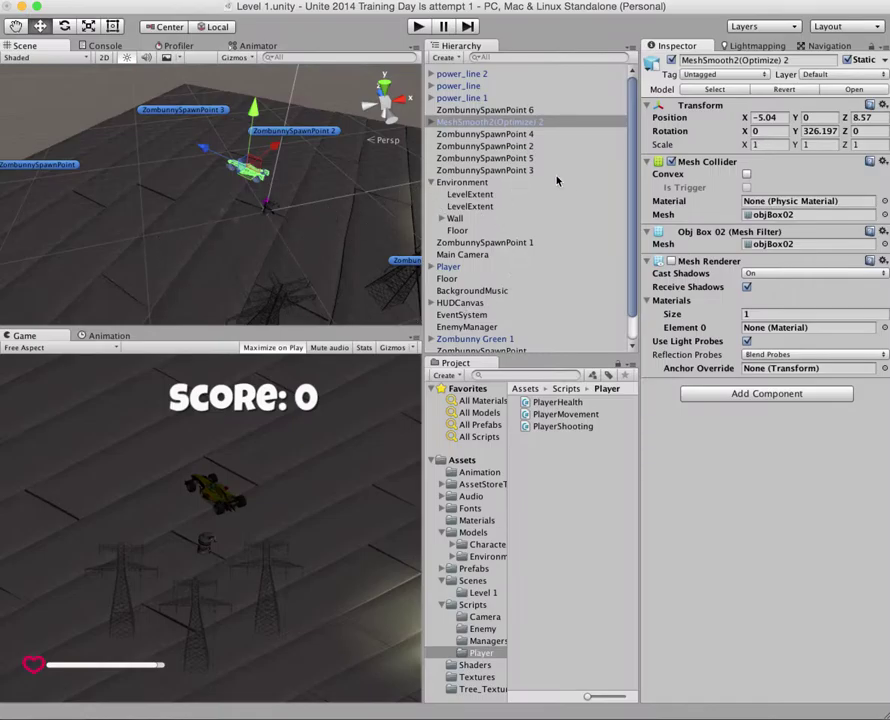
# Look through the power line objects, then open Player's PlayerMovement script in MonoDevelop.
pyautogui.click(458, 98)
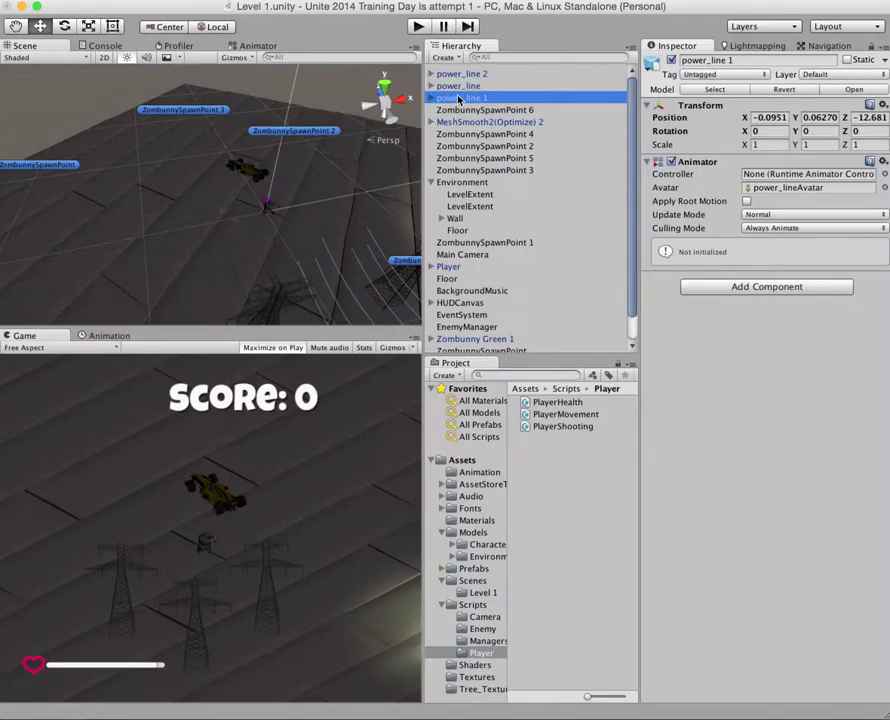
pyautogui.press('Up')
pyautogui.press('Up')
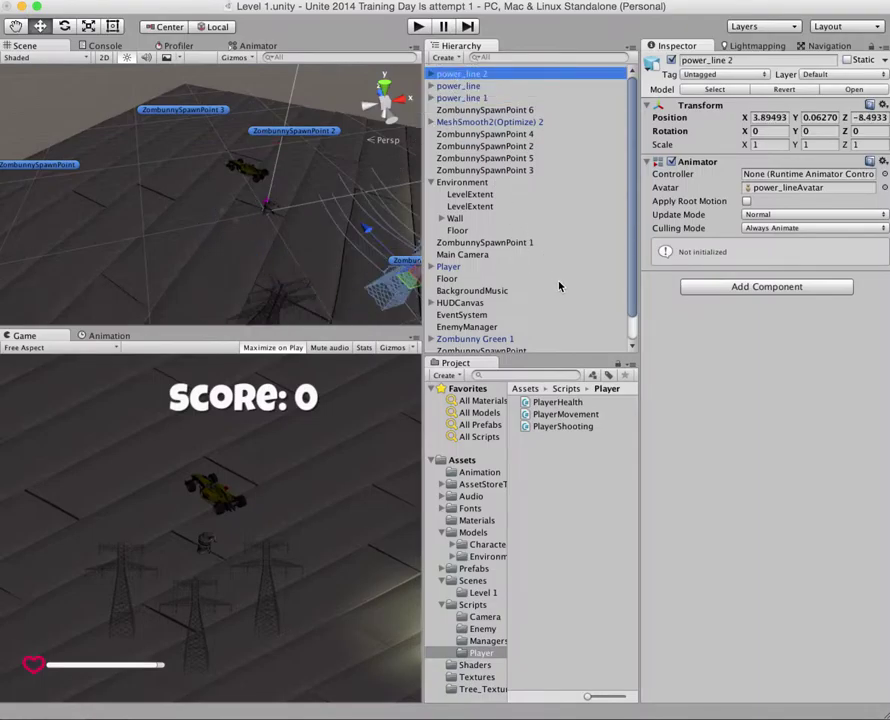
pyautogui.click(449, 267)
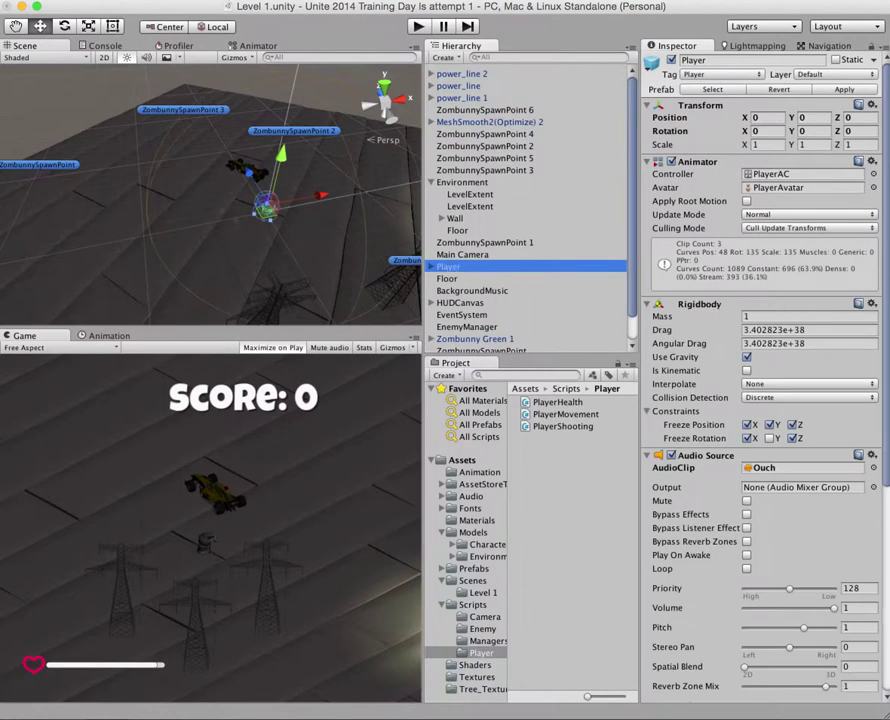
pyautogui.moveTo(887, 316); pyautogui.dragTo(886, 520)
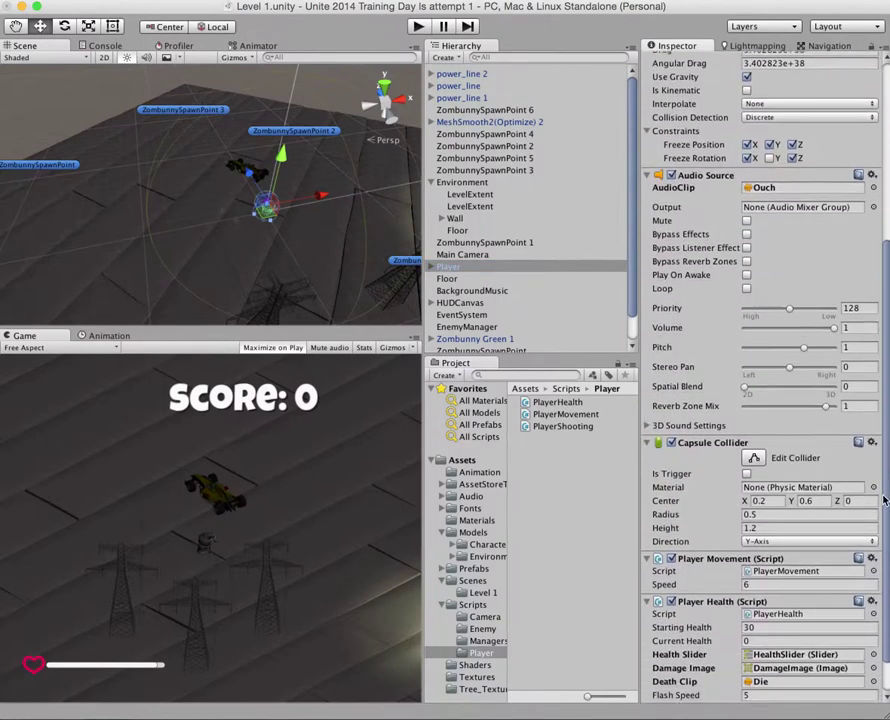
pyautogui.doubleClick(786, 527)
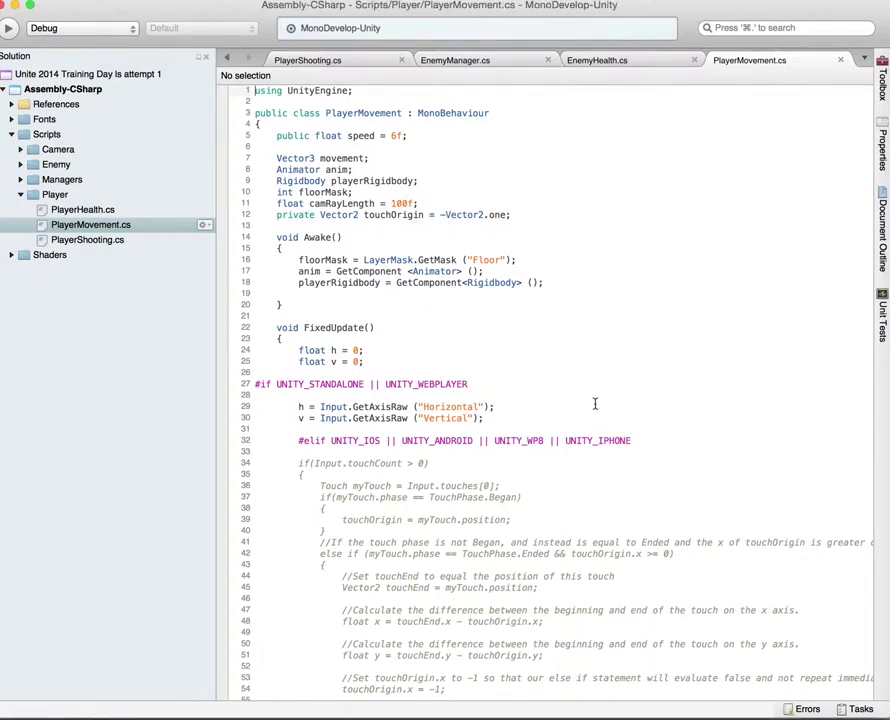
pyautogui.scroll(-1, 664, 417)
pyautogui.scroll(-2, 685, 431)
pyautogui.scroll(-2, 685, 429)
pyautogui.scroll(-3, 686, 431)
pyautogui.scroll(-2, 690, 430)
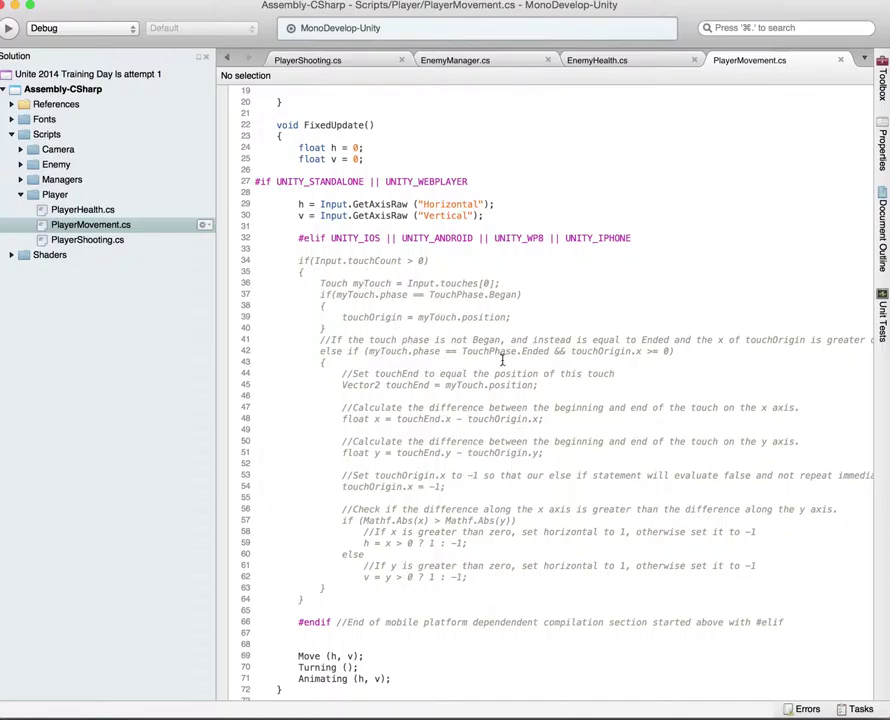
pyautogui.scroll(-3, 550, 427)
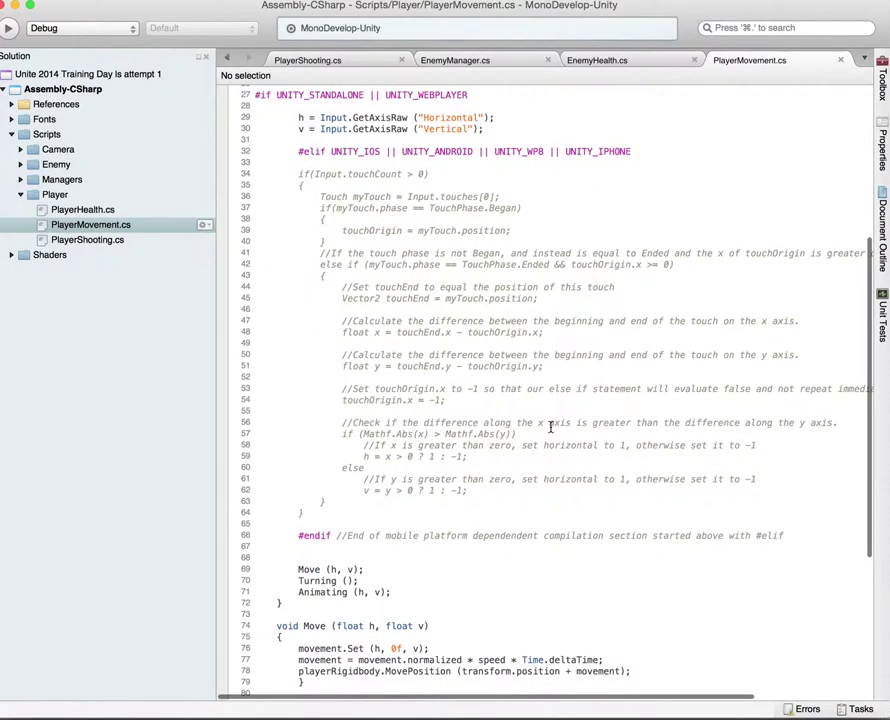
pyautogui.scroll(3, 558, 438)
pyautogui.scroll(5, 537, 437)
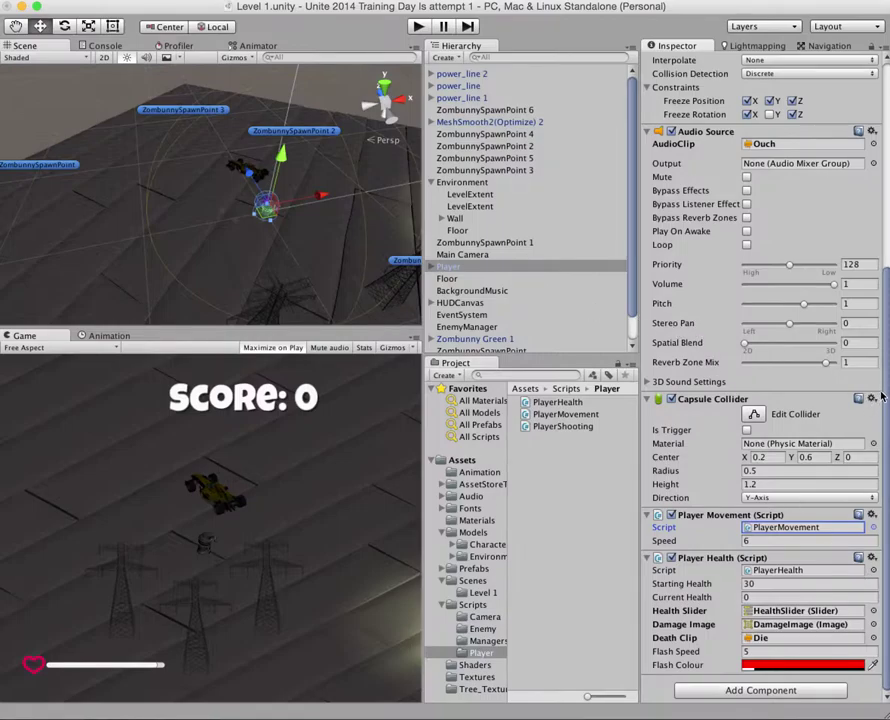
pyautogui.moveTo(884, 397); pyautogui.dragTo(884, 269)
# Unfreeze Player's X and Z position, make the Directional light black, and enter Play mode.
pyautogui.click(746, 281)
pyautogui.click(792, 281)
pyautogui.moveTo(884, 325); pyautogui.dragTo(884, 245)
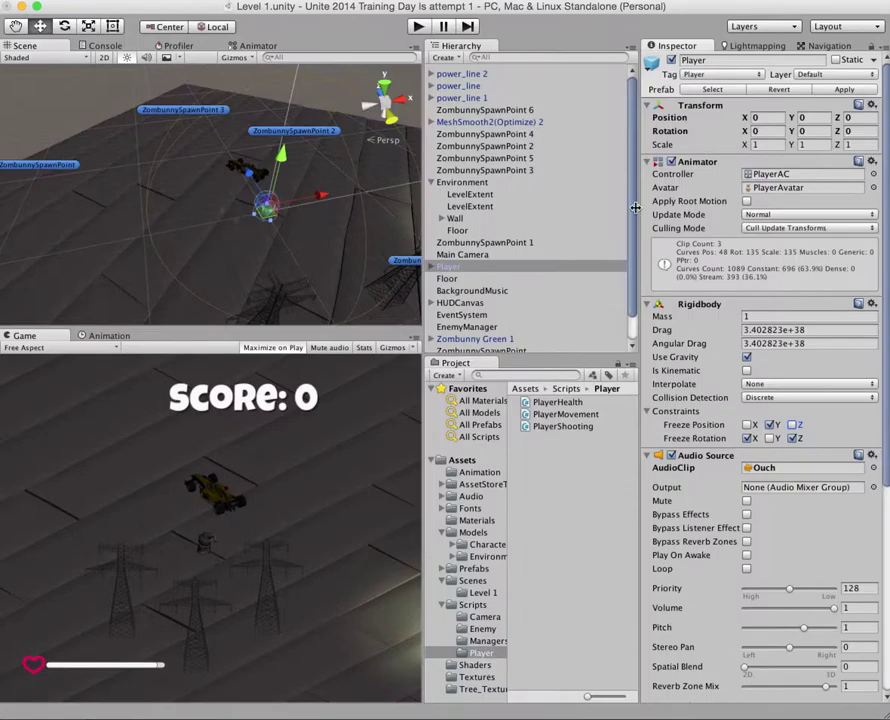
pyautogui.moveTo(631, 210); pyautogui.dragTo(631, 238)
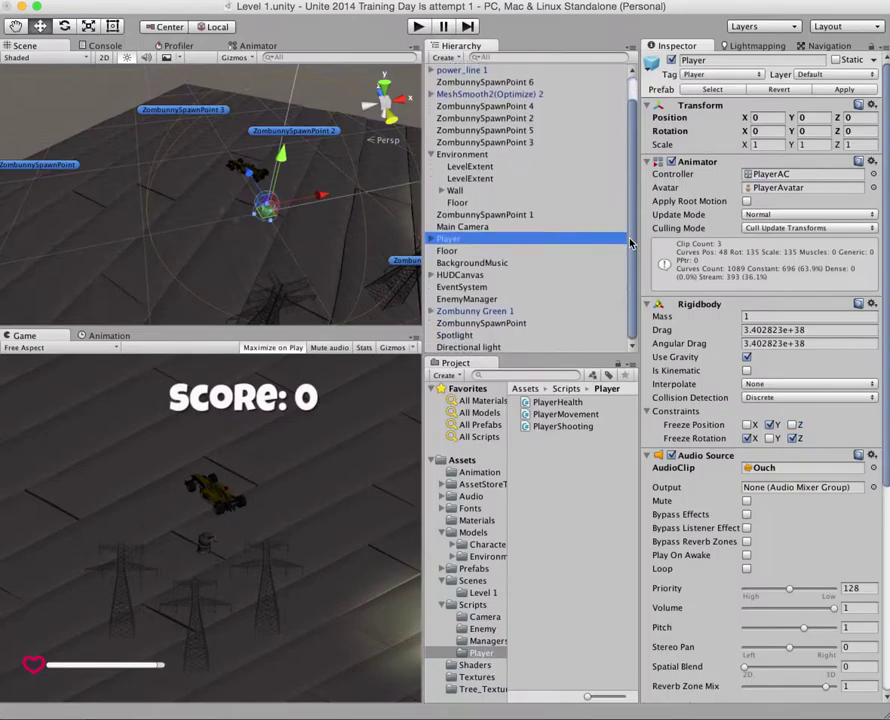
pyautogui.click(449, 348)
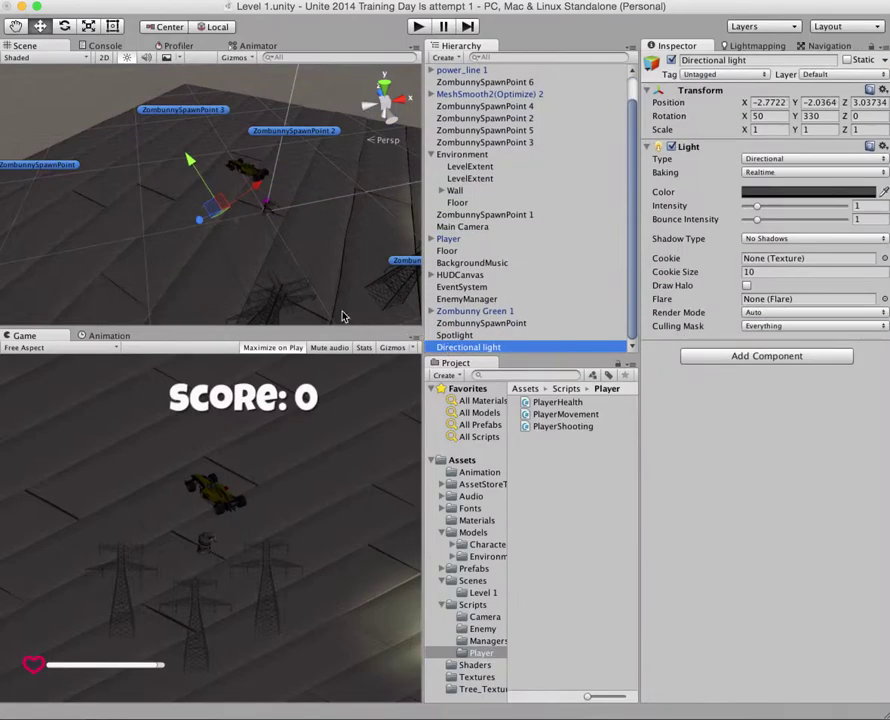
pyautogui.click(788, 193)
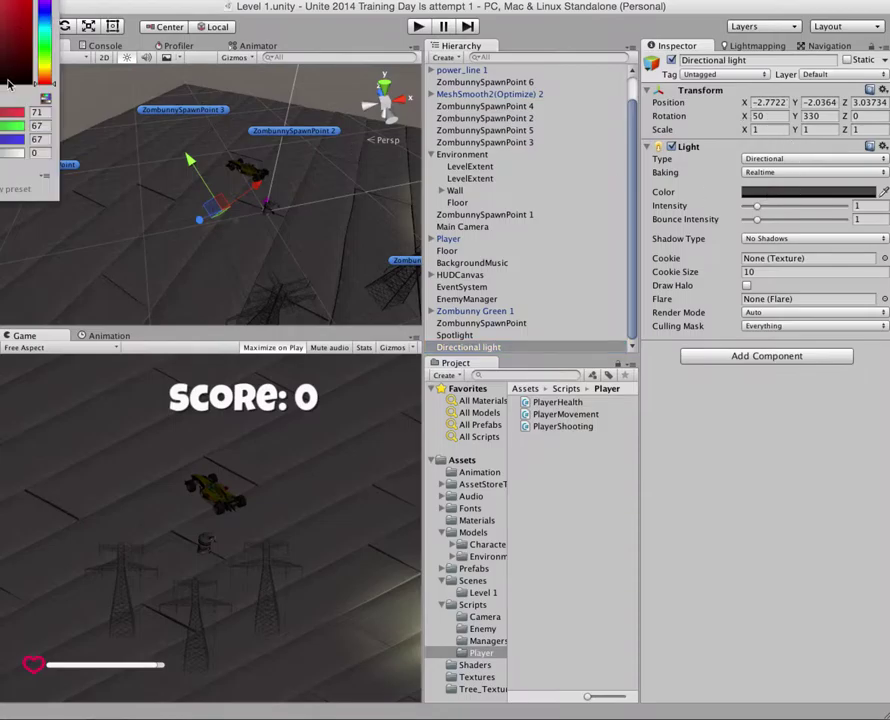
pyautogui.moveTo(8, 82); pyautogui.dragTo(25, 88)
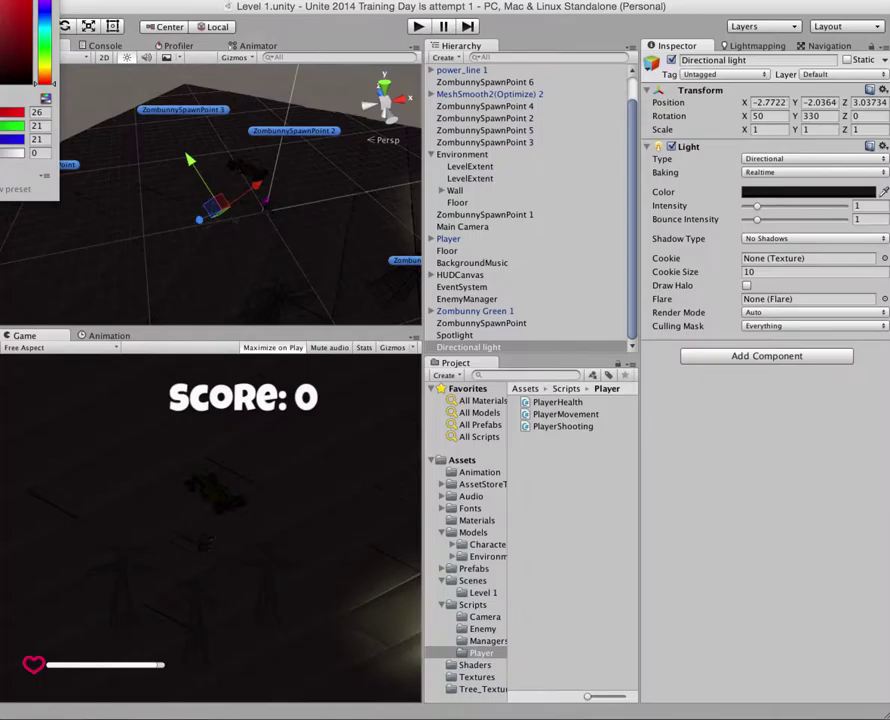
pyautogui.press('Escape')
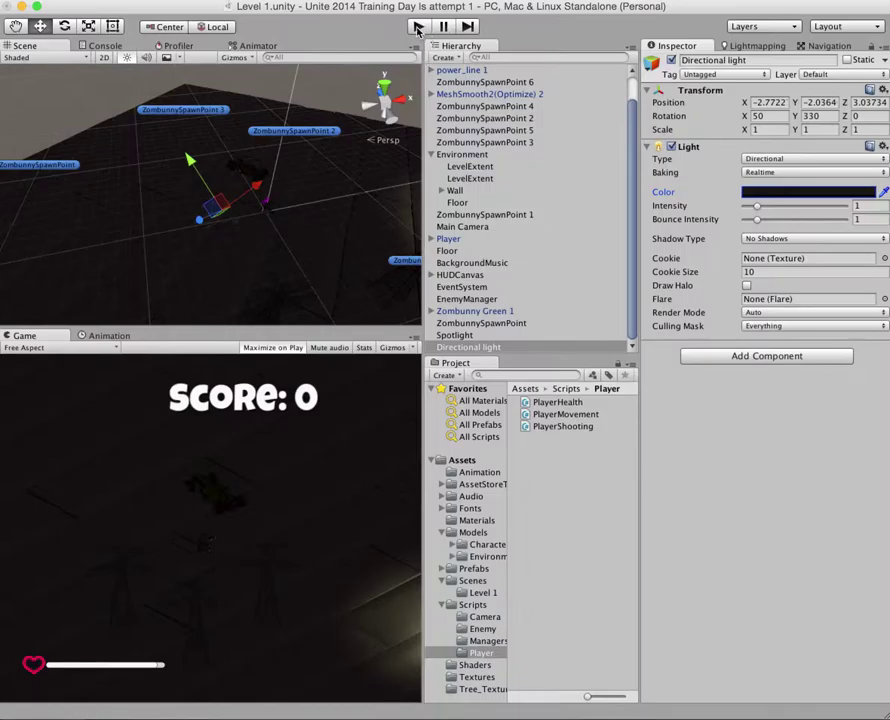
pyautogui.click(417, 30)
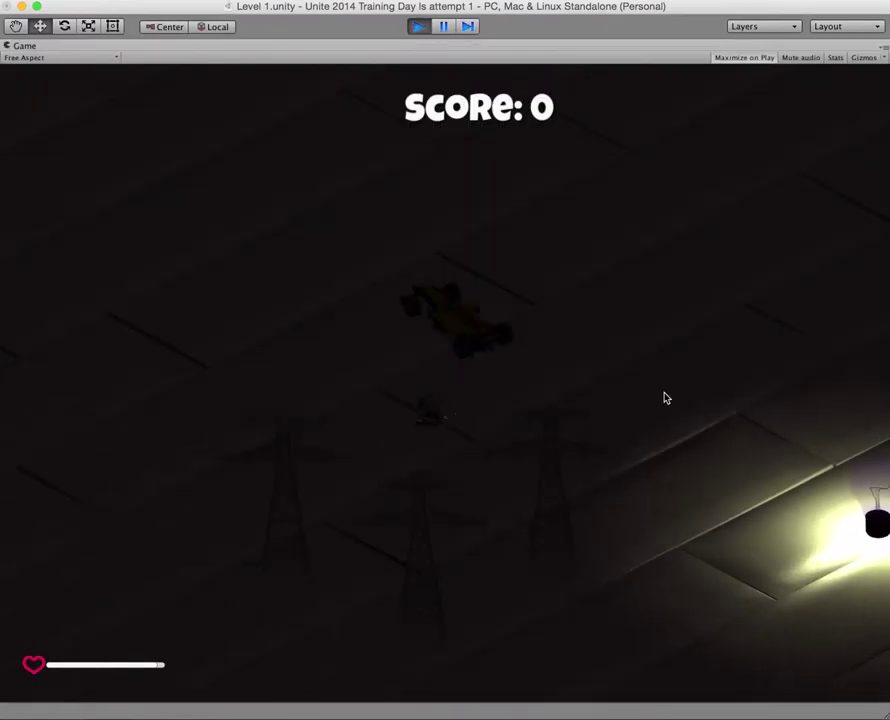
# Shoot out the green, red, magenta, cyan and yellow bulbs around the level to raise the score.
pyautogui.click(770, 508)
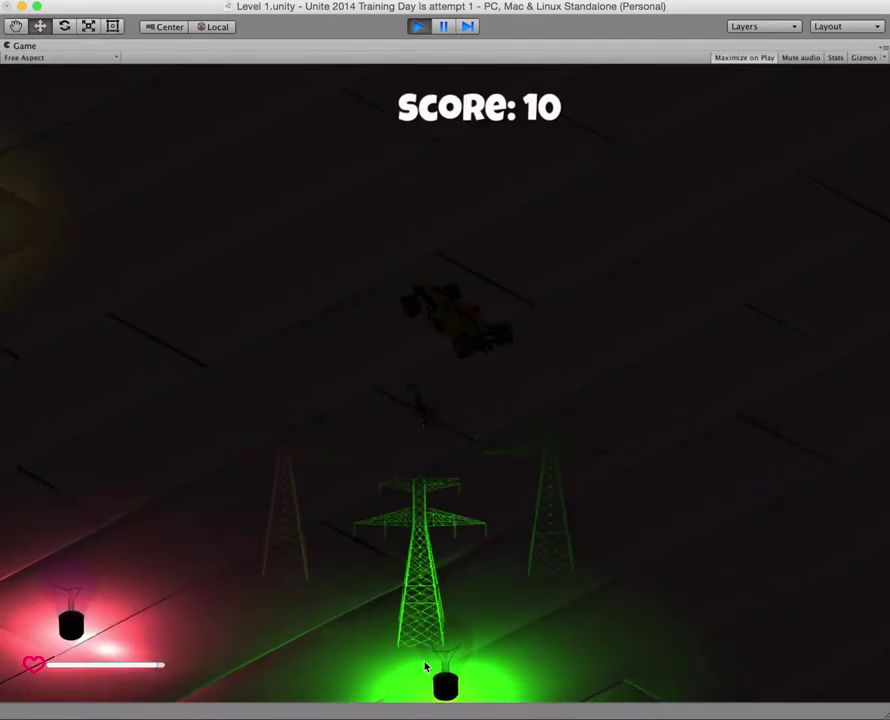
pyautogui.click(446, 665)
pyautogui.click(168, 566)
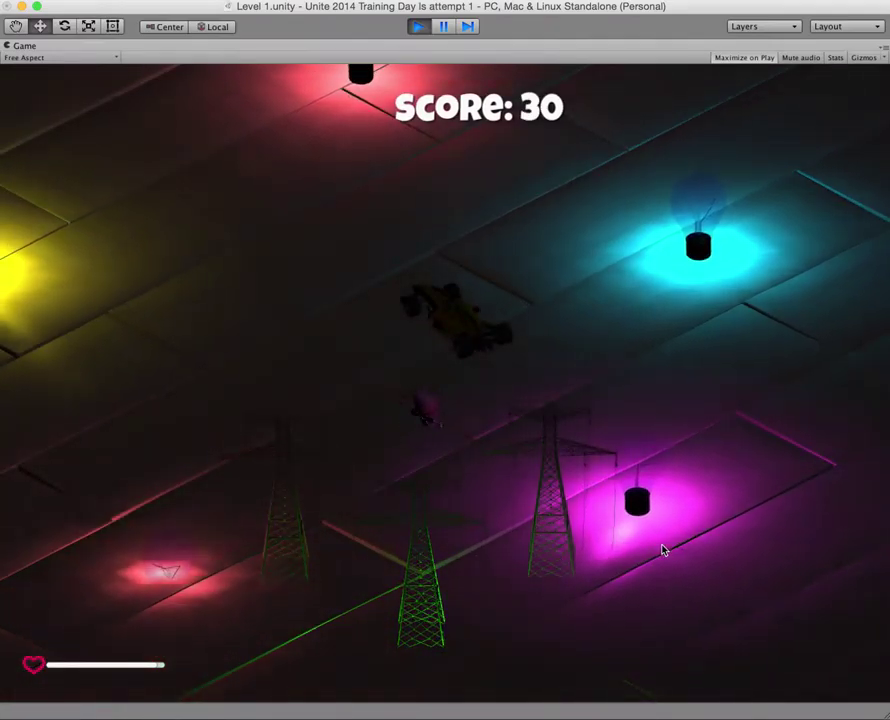
pyautogui.click(640, 525)
pyautogui.click(585, 330)
pyautogui.click(565, 345)
pyautogui.click(296, 372)
pyautogui.click(400, 297)
pyautogui.click(354, 473)
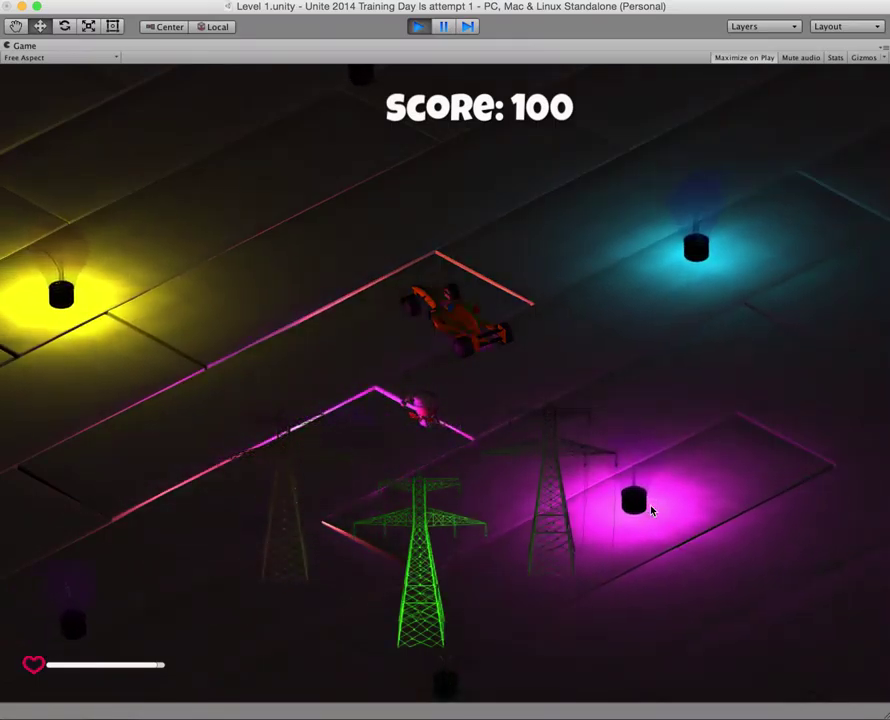
pyautogui.click(651, 510)
pyautogui.click(620, 300)
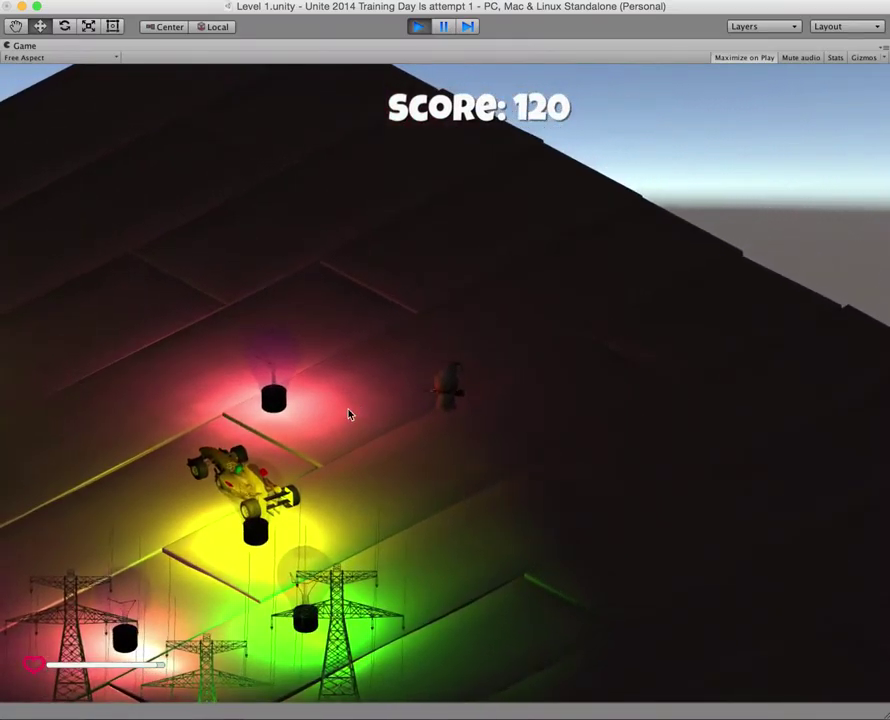
pyautogui.click(377, 481)
pyautogui.click(392, 503)
pyautogui.click(390, 490)
pyautogui.click(383, 472)
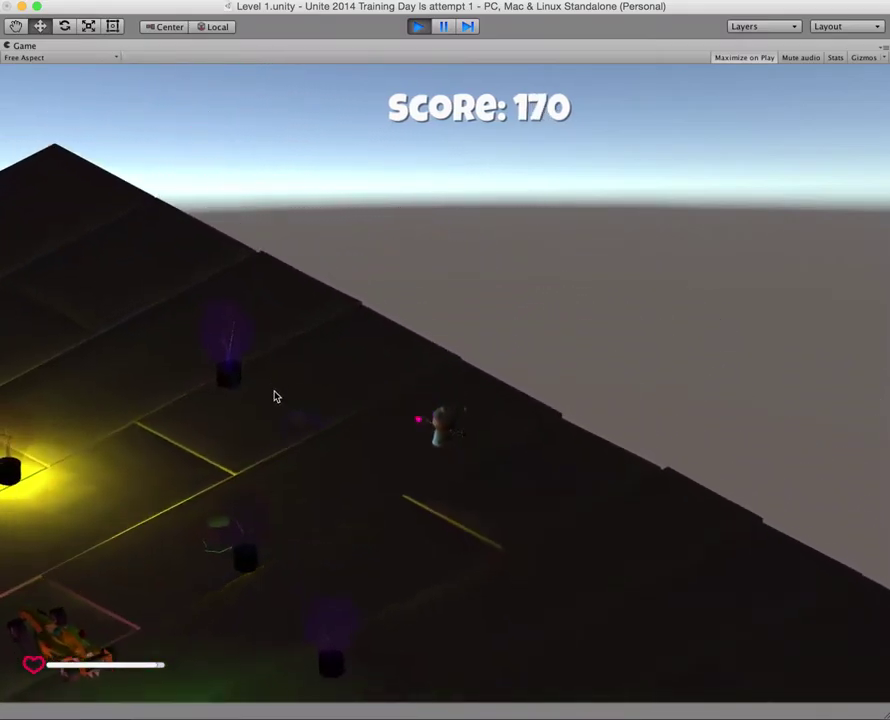
pyautogui.click(290, 450)
pyautogui.click(303, 505)
pyautogui.click(312, 528)
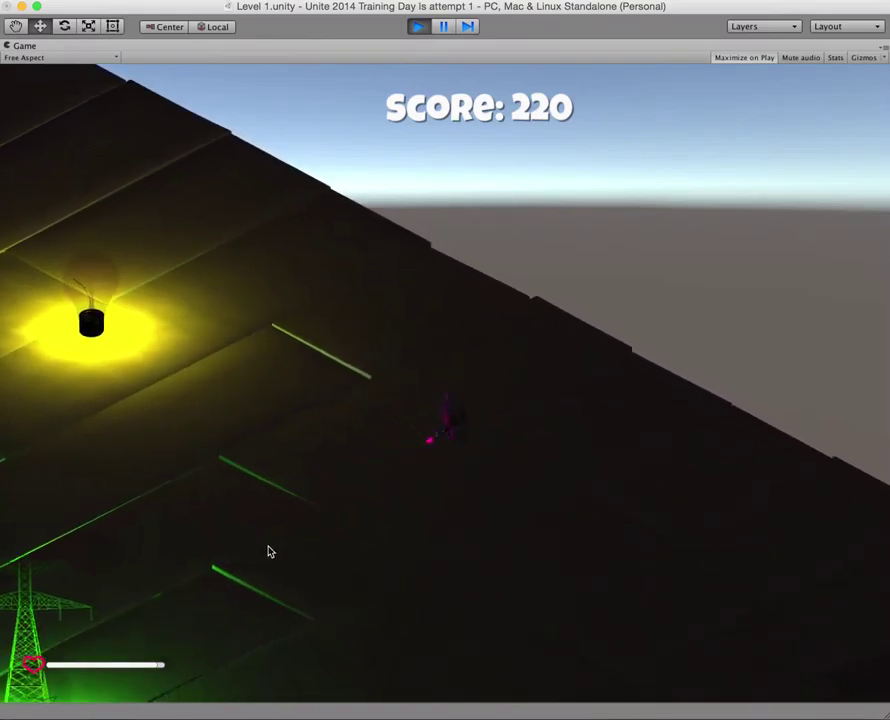
pyautogui.click(258, 336)
pyautogui.click(358, 511)
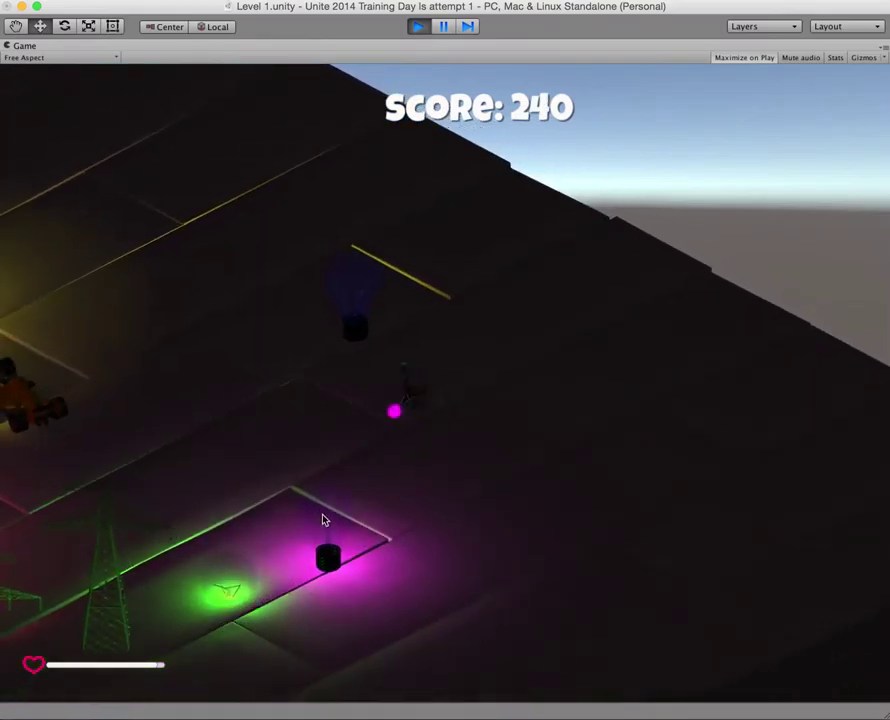
pyautogui.click(449, 435)
pyautogui.click(364, 411)
pyautogui.click(407, 354)
pyautogui.click(249, 436)
pyautogui.click(260, 470)
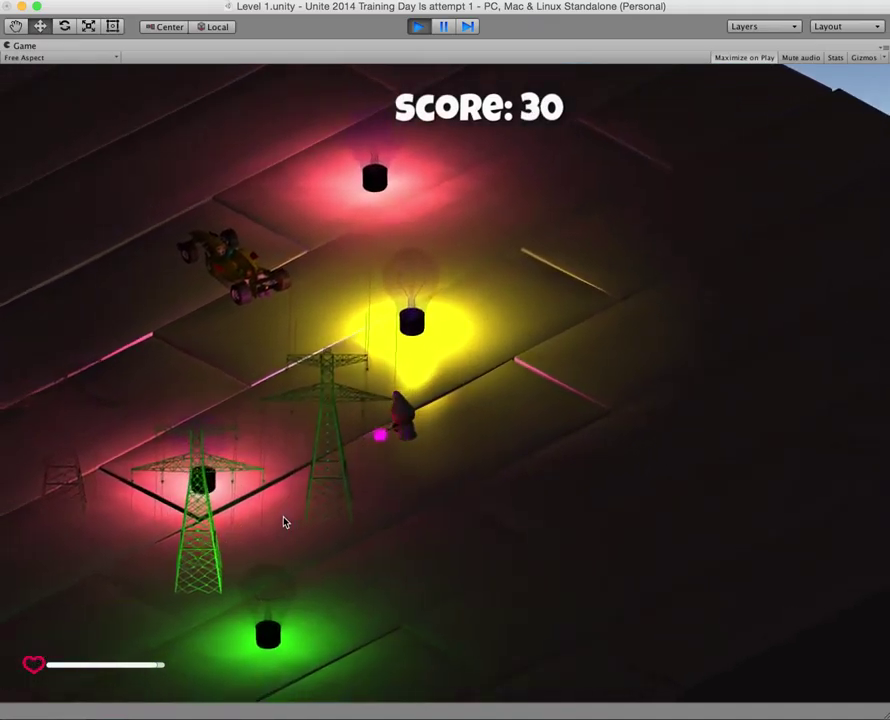
pyautogui.click(282, 492)
pyautogui.click(420, 455)
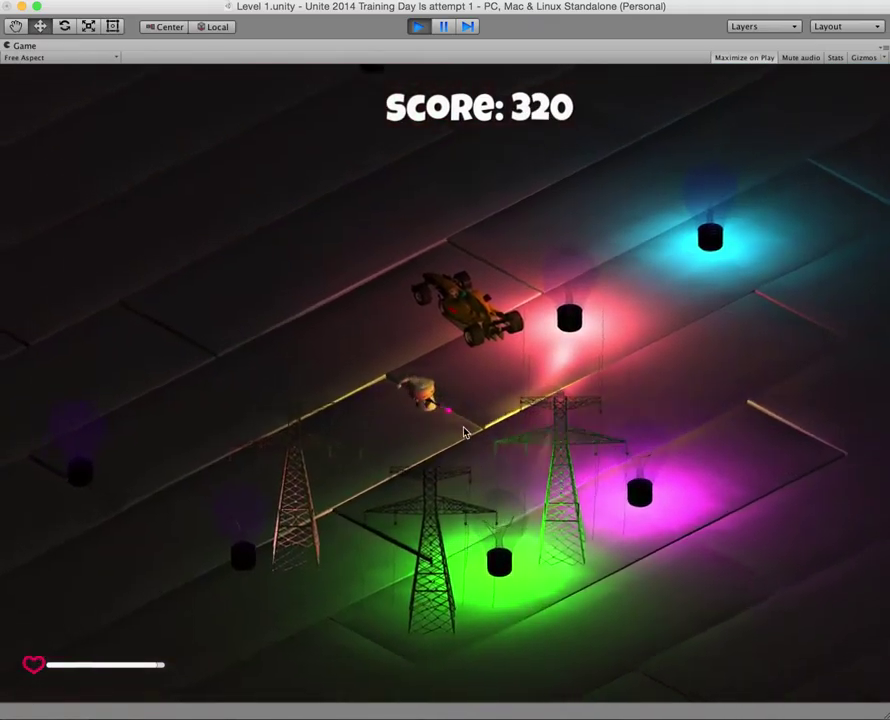
pyautogui.click(343, 540)
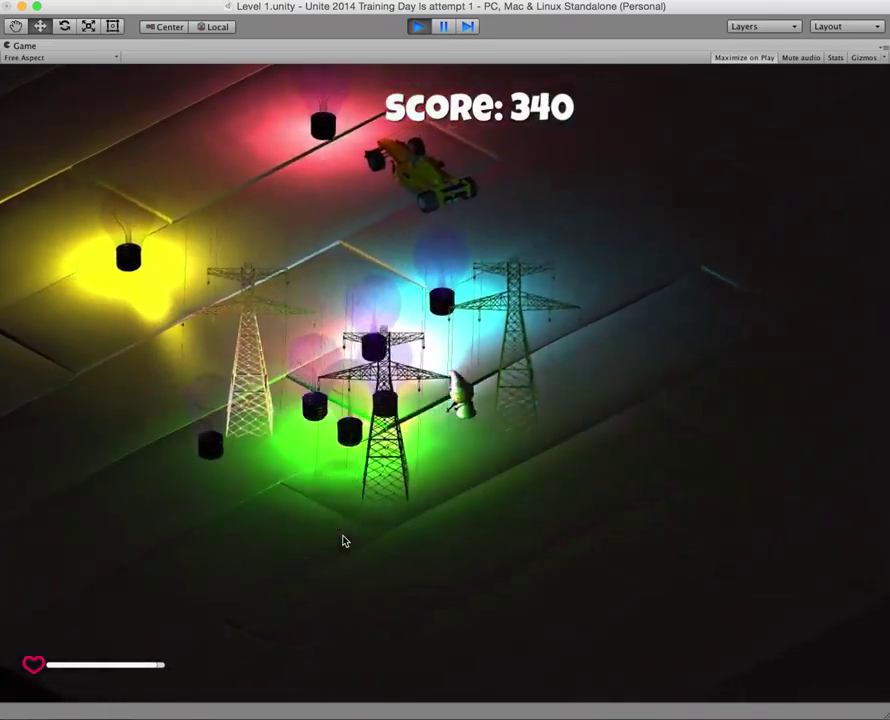
pyautogui.click(407, 380)
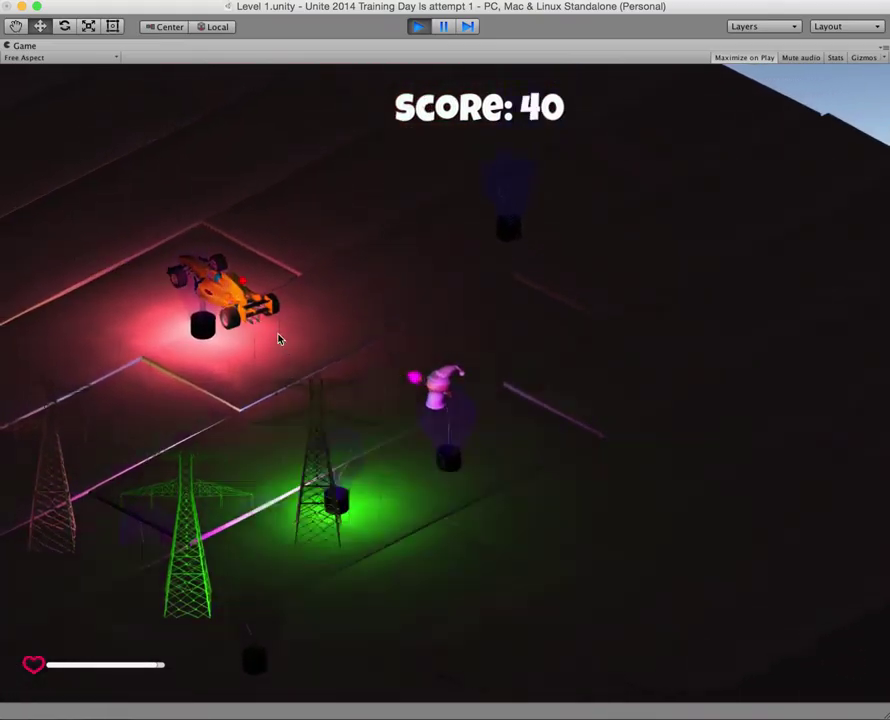
pyautogui.click(266, 398)
# Walk the character around with WASD, shooting more lights, then exit Play mode at score 90.
pyautogui.press('w')
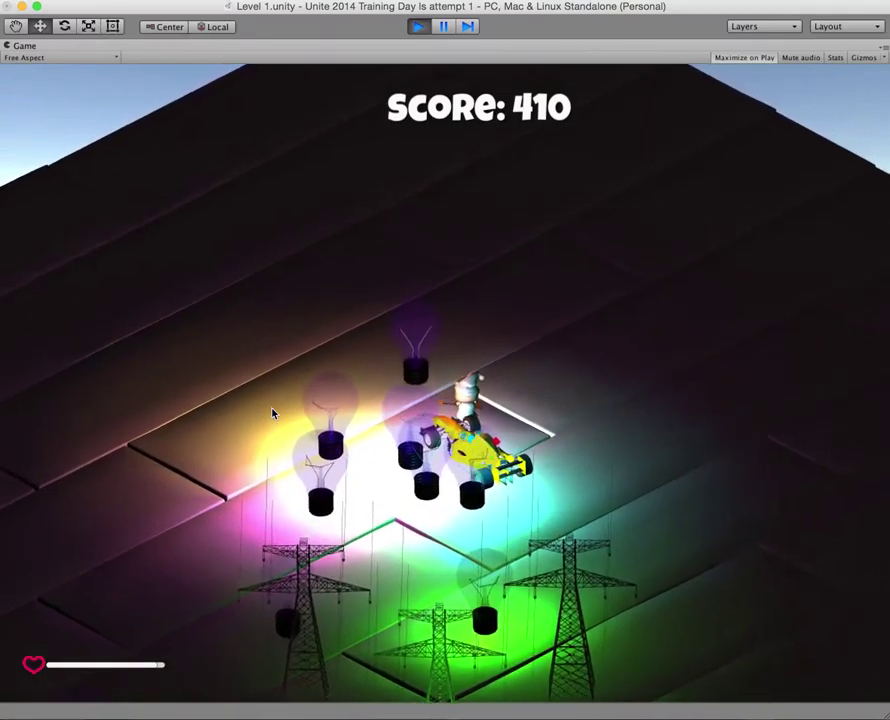
pyautogui.click(273, 412)
pyautogui.click(558, 386)
pyautogui.press('s')
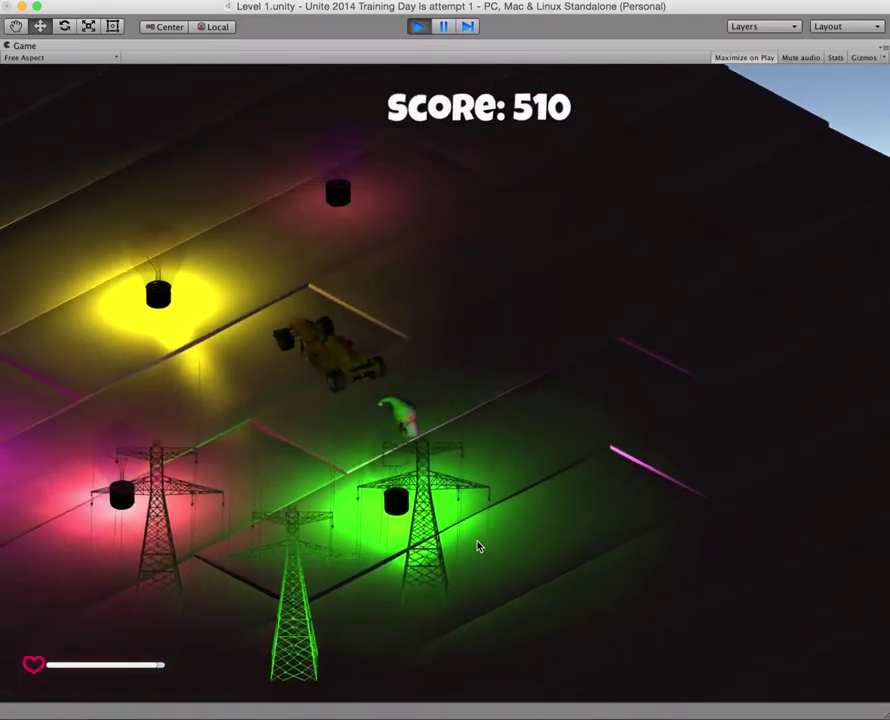
pyautogui.press('a')
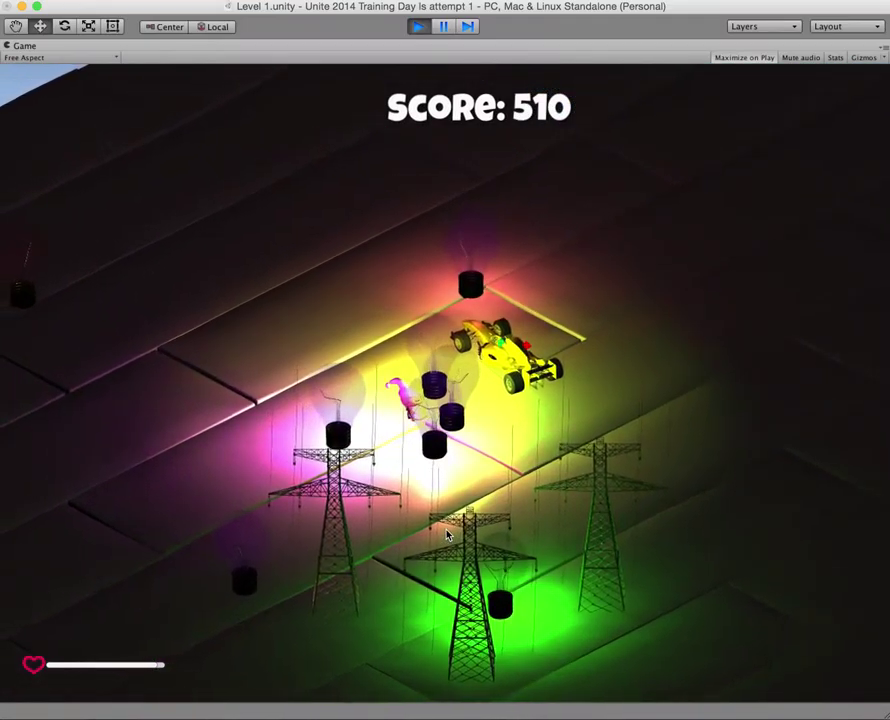
pyautogui.press('a')
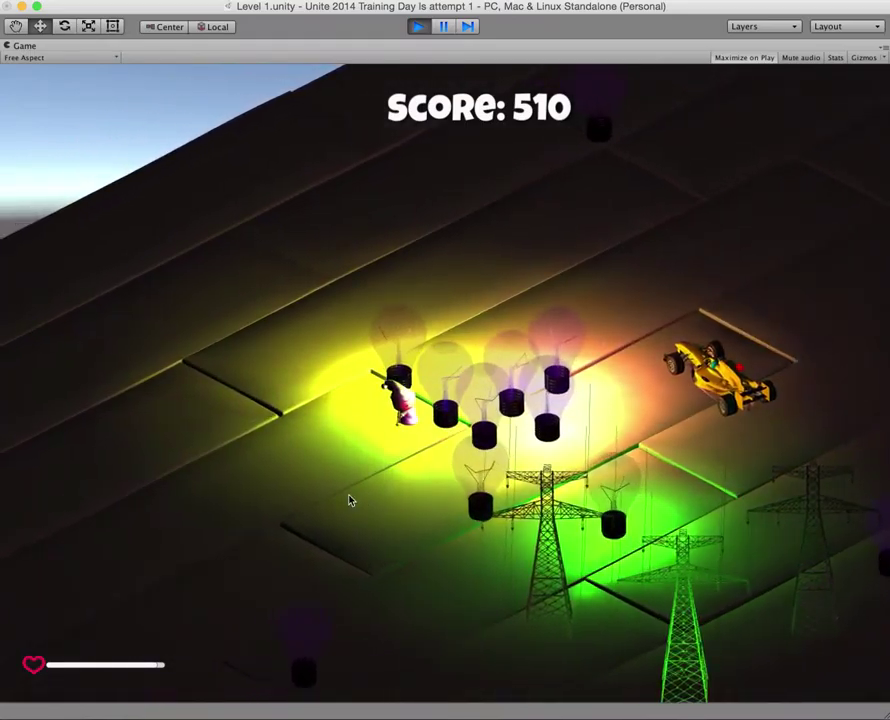
pyautogui.press('a')
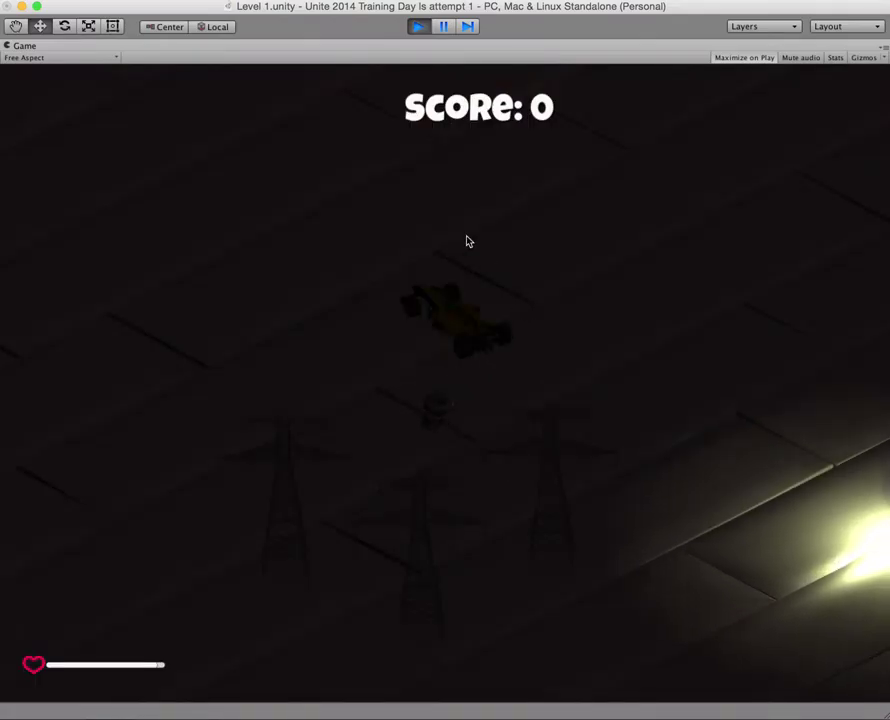
pyautogui.press('a')
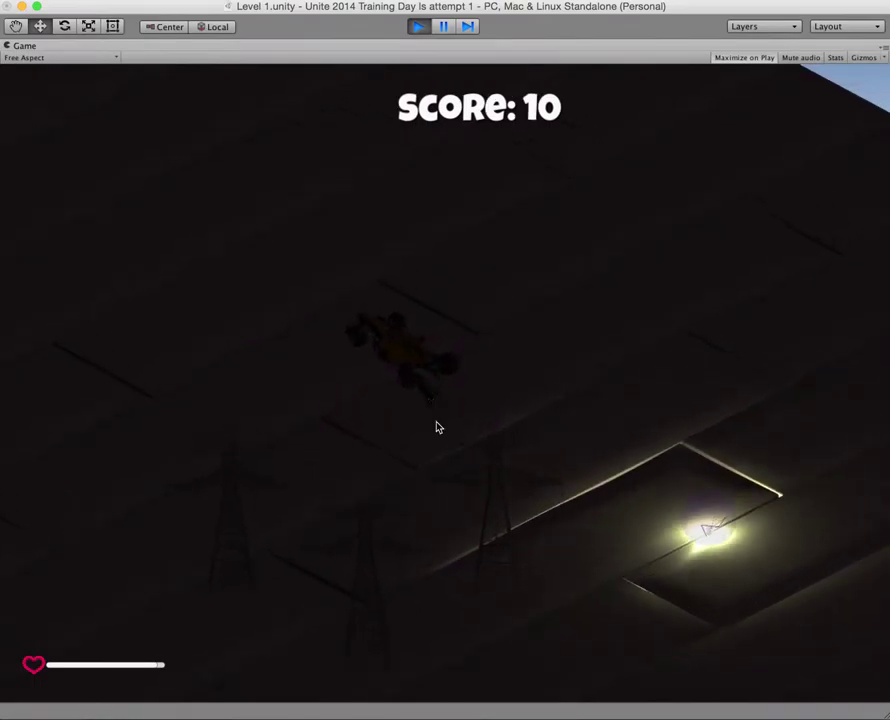
pyautogui.press('s')
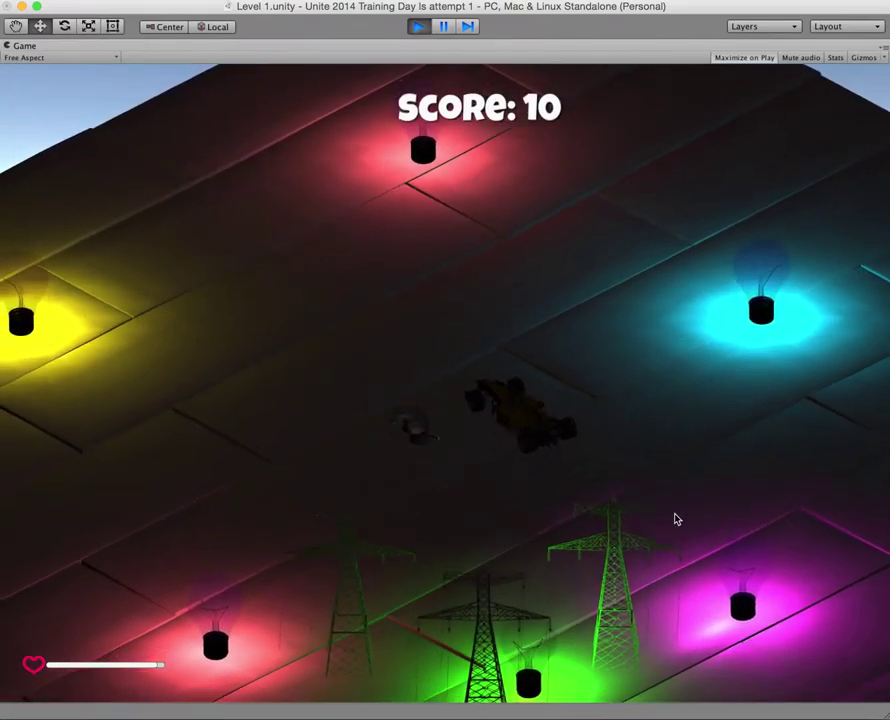
pyautogui.press('w')
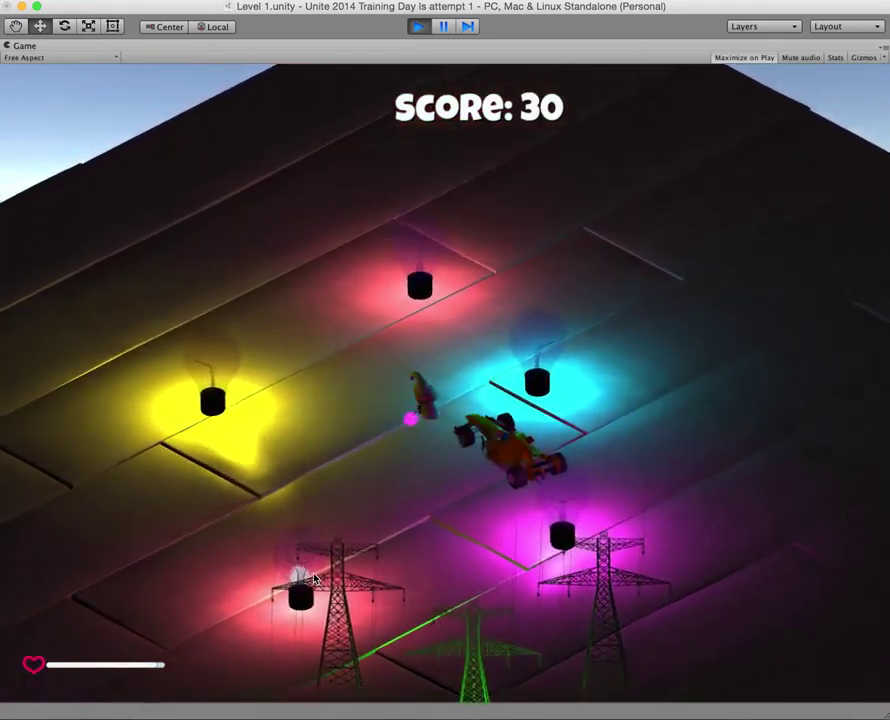
pyautogui.press('s')
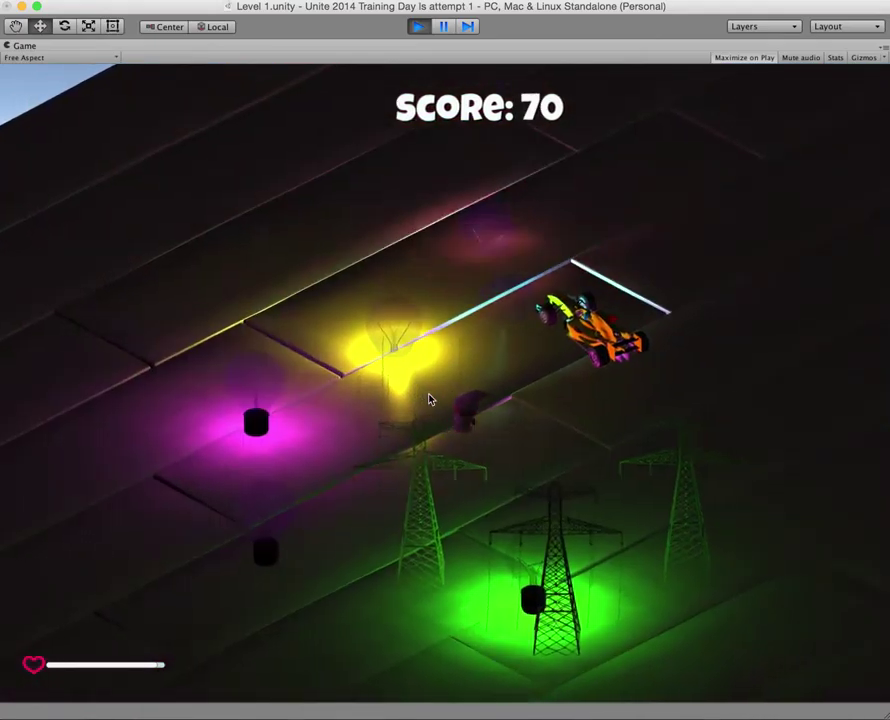
pyautogui.press('w')
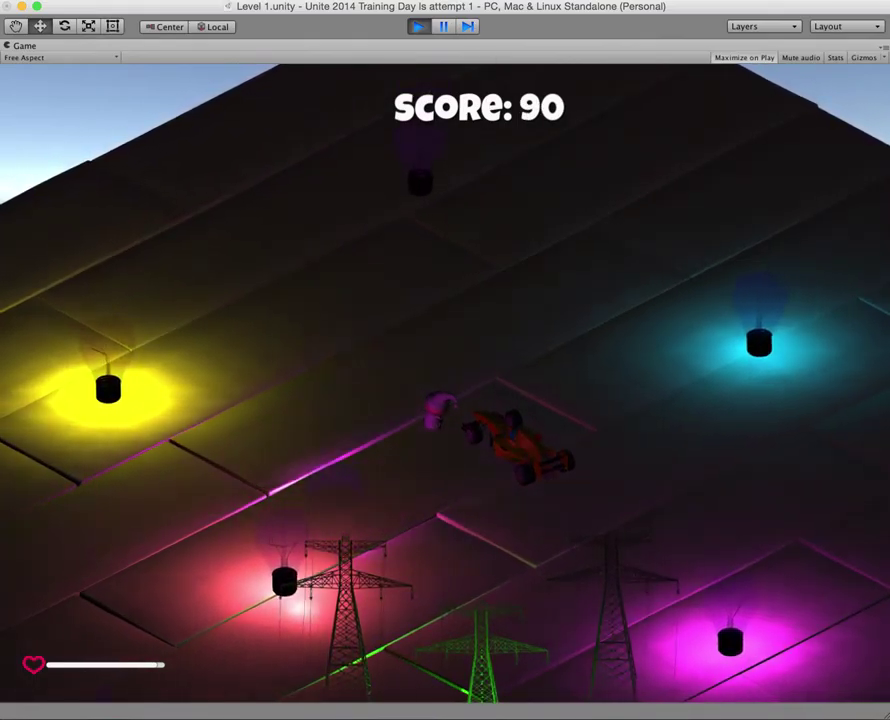
pyautogui.click(419, 28)
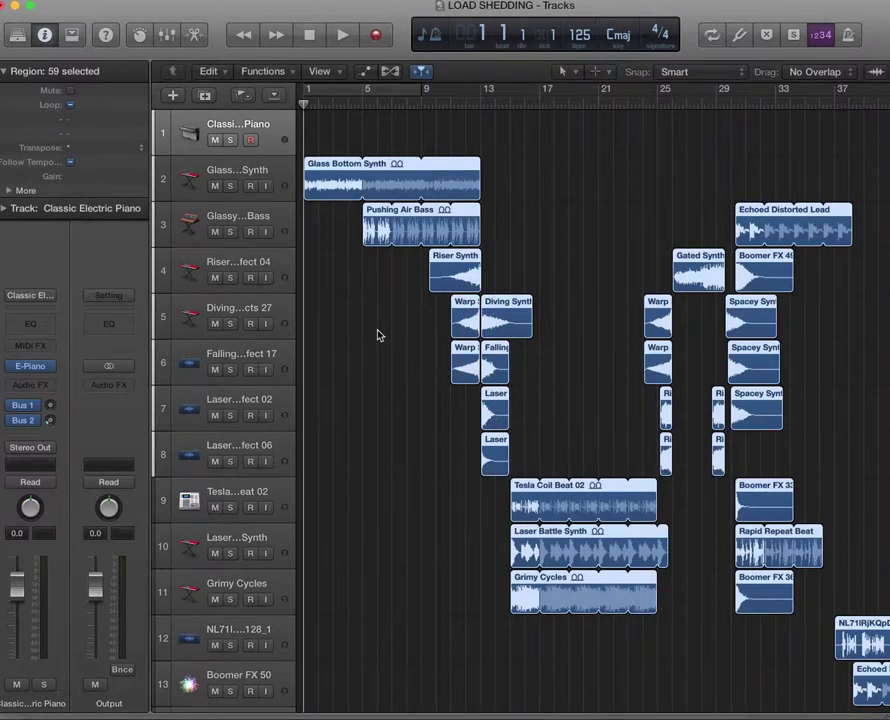
pyautogui.hscroll(3, 378, 335)
pyautogui.hscroll(3, 378, 335)
pyautogui.hscroll(4, 378, 335)
pyautogui.hscroll(2, 378, 335)
pyautogui.hscroll(4, 378, 335)
pyautogui.hscroll(1, 378, 335)
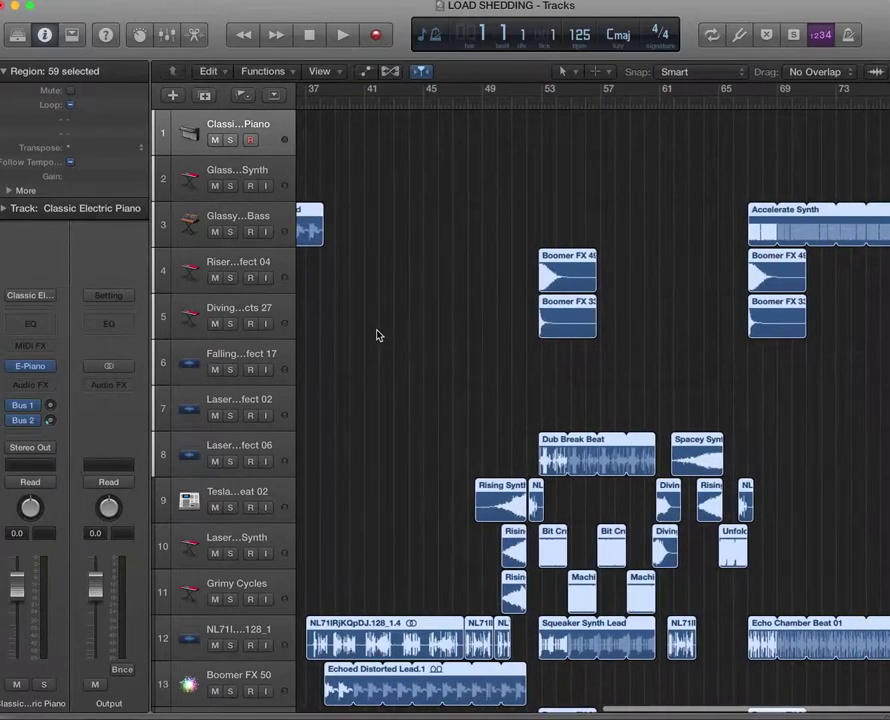
pyautogui.hscroll(-1, 425, 343)
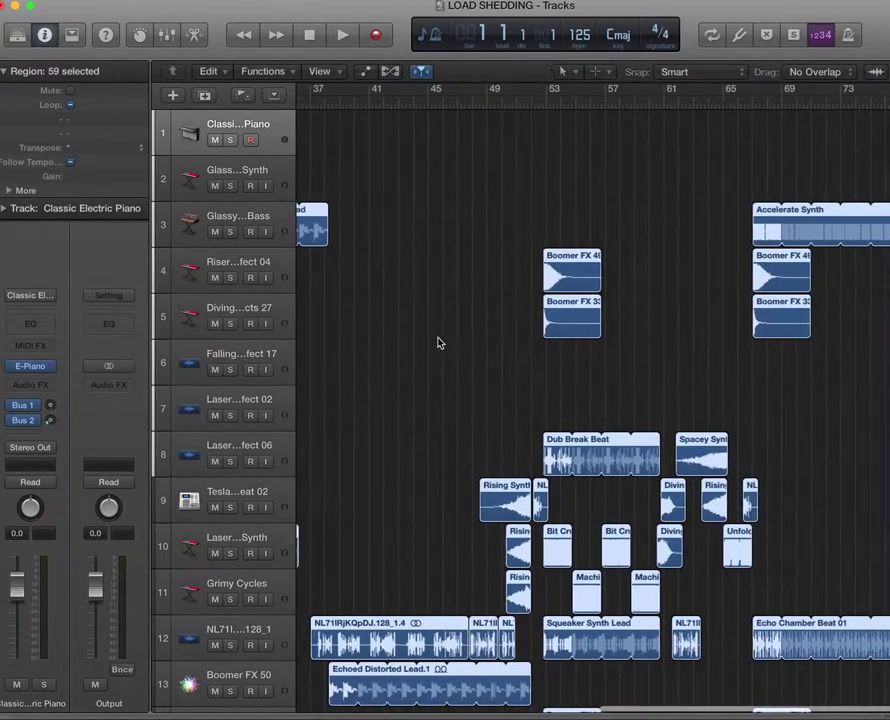
pyautogui.hscroll(-4, 437, 343)
pyautogui.hscroll(-2, 437, 343)
pyautogui.hscroll(-3, 437, 343)
pyautogui.hscroll(-3, 437, 343)
pyautogui.hscroll(-2, 437, 343)
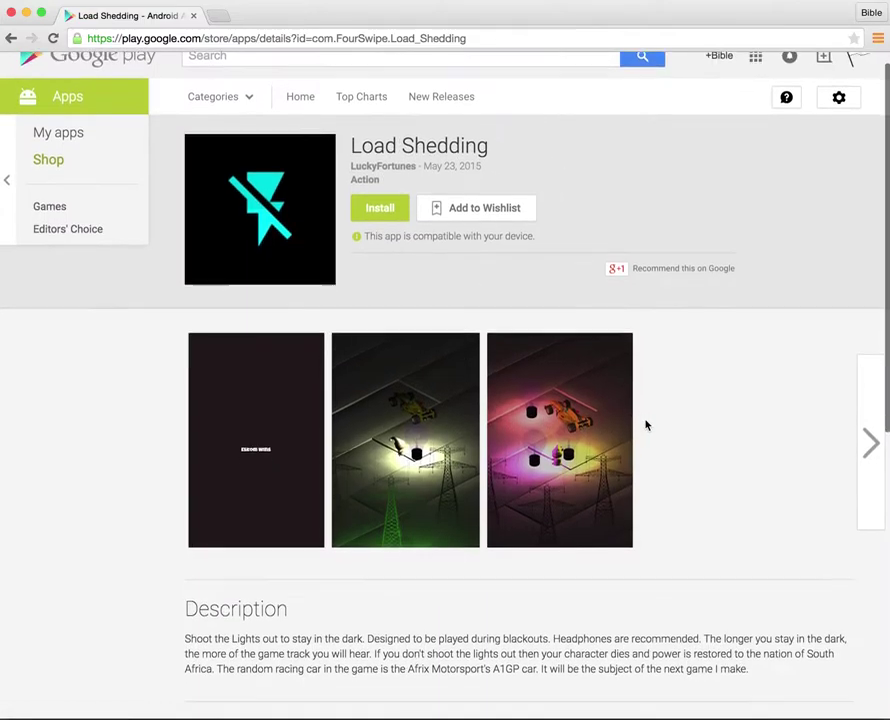
pyautogui.scroll(-5, 650, 426)
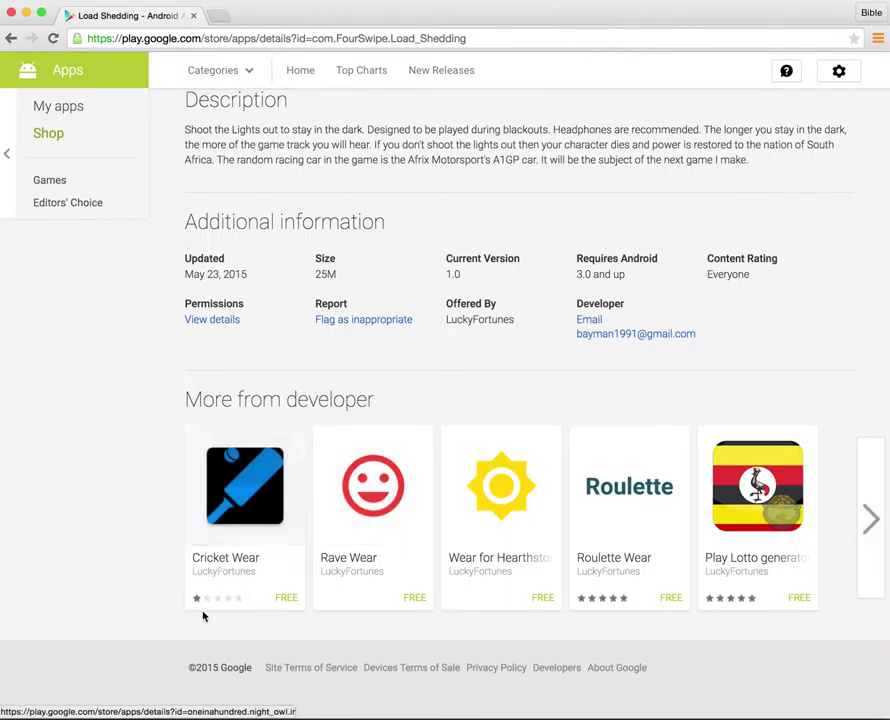
pyautogui.scroll(2, 548, 408)
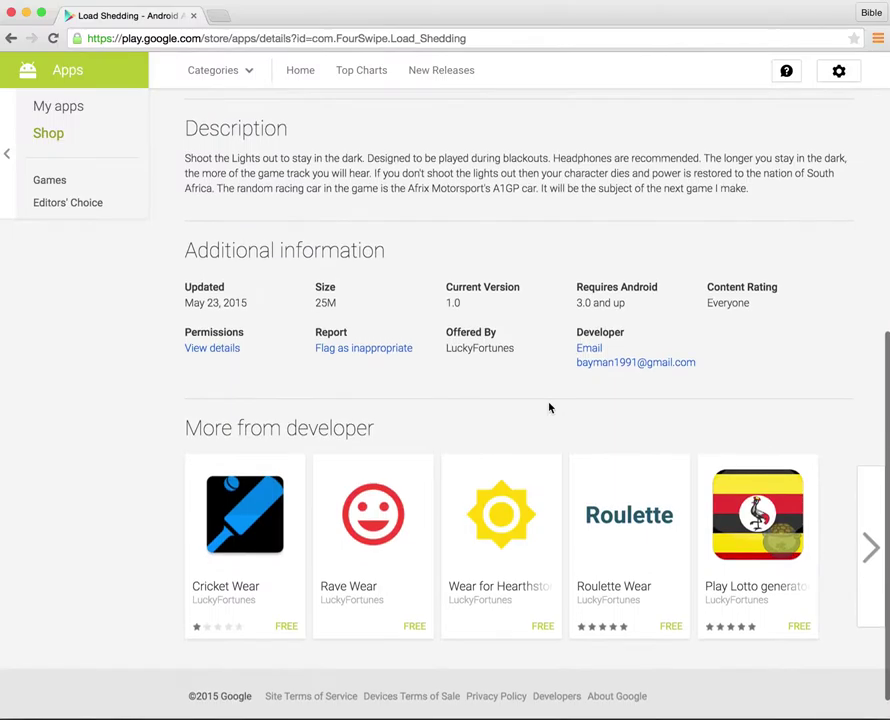
pyautogui.scroll(1, 548, 408)
pyautogui.scroll(3, 548, 408)
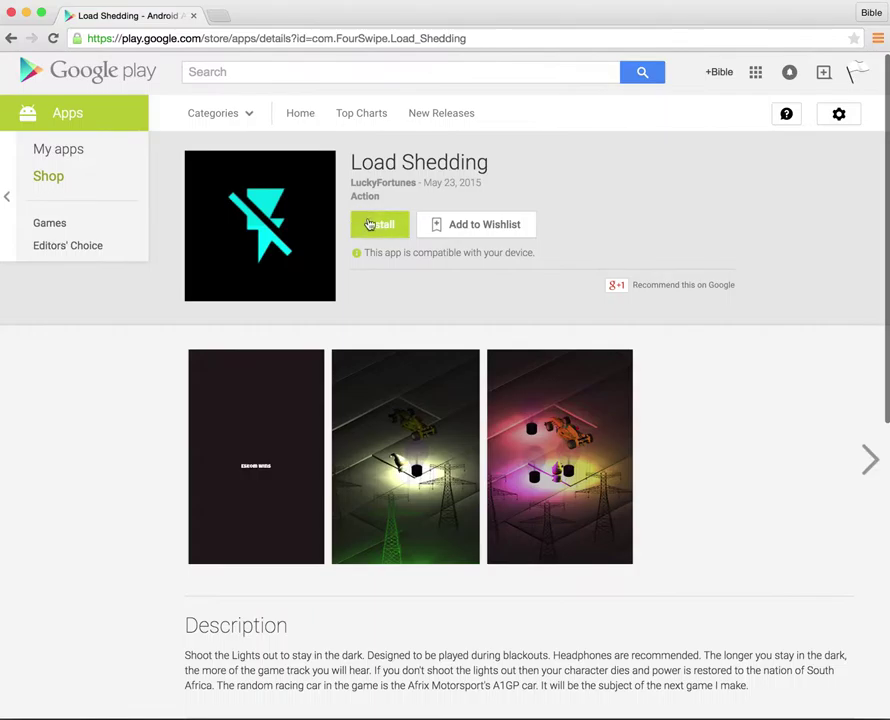
pyautogui.scroll(-1, 717, 405)
pyautogui.scroll(-2, 717, 405)
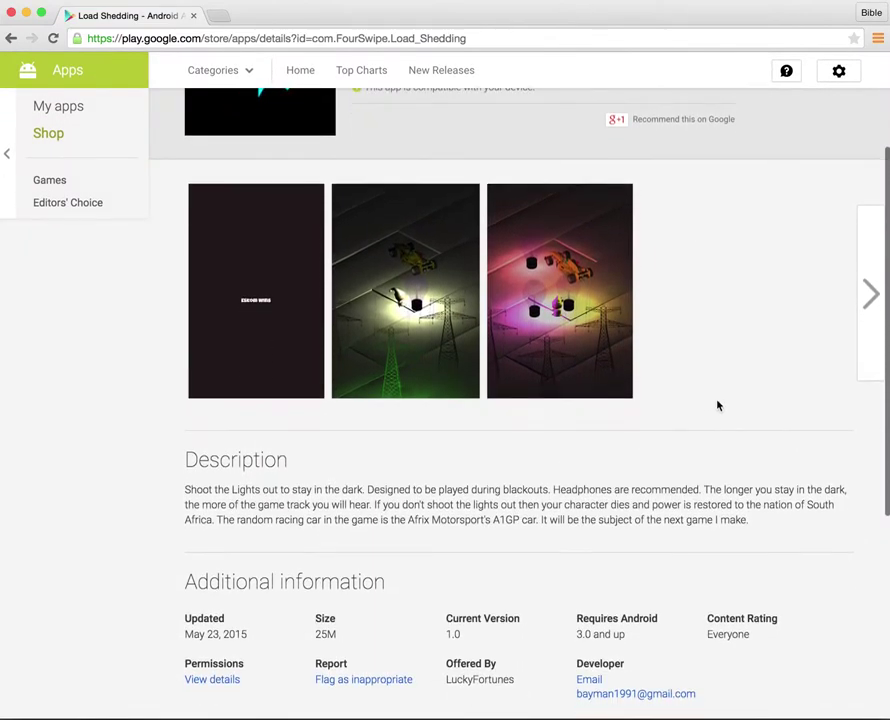
pyautogui.scroll(3, 717, 405)
pyautogui.scroll(-2, 717, 405)
pyautogui.scroll(-5, 670, 418)
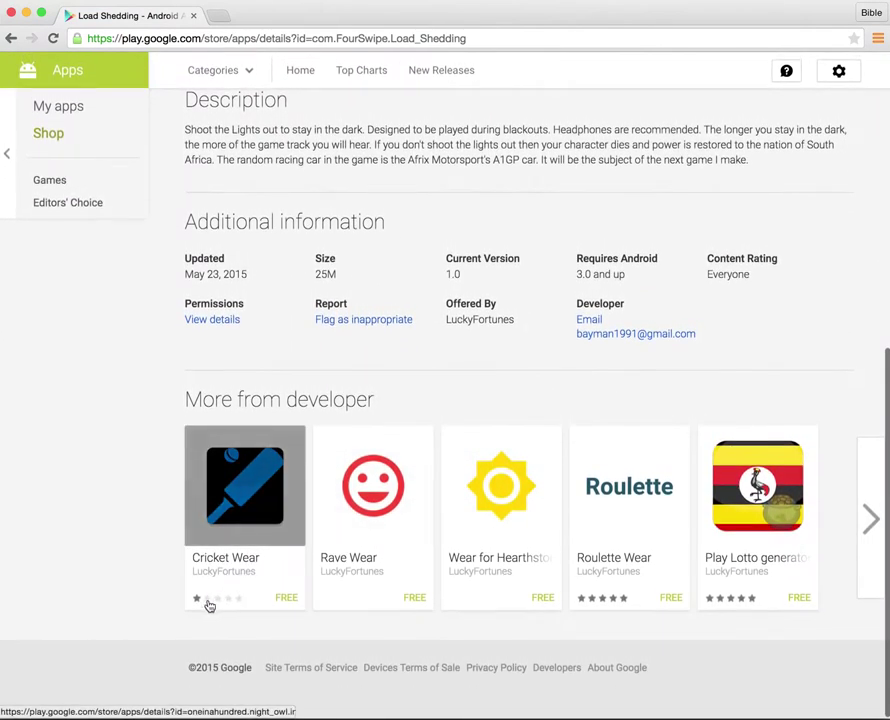
pyautogui.scroll(1, 562, 284)
pyautogui.scroll(5, 564, 286)
pyautogui.scroll(1, 563, 285)
pyautogui.scroll(2, 562, 282)
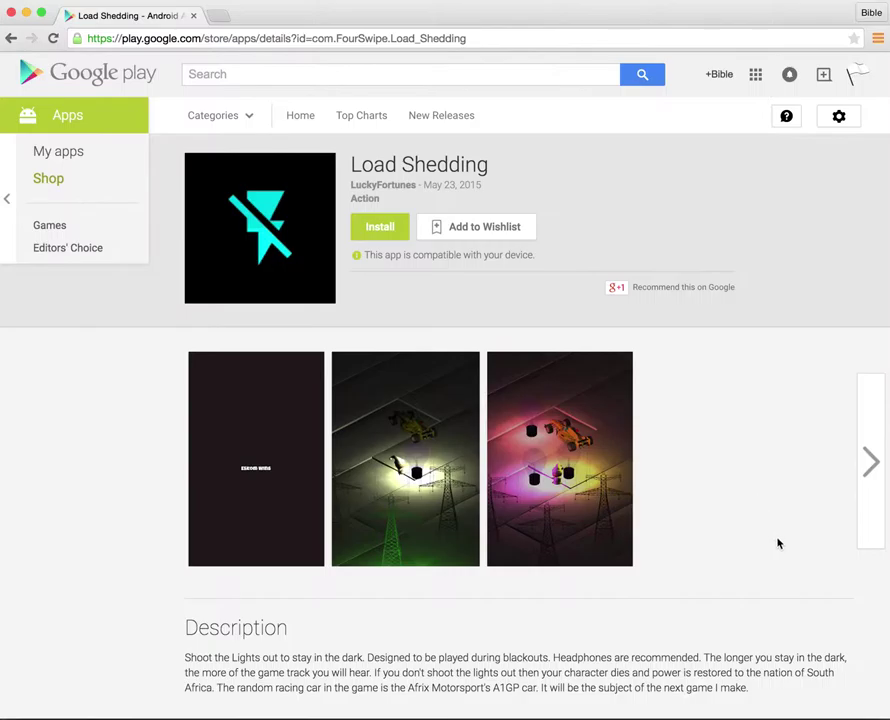
pyautogui.click(25, 13)
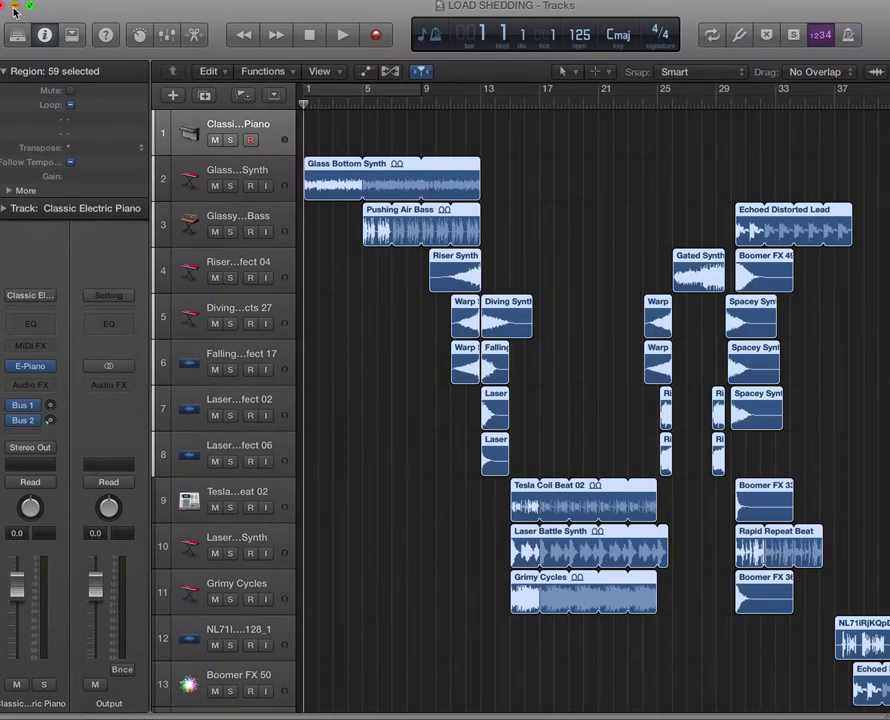
# Minimise the Logic Pro, Unity and MonoDevelop windows to uncover the Blend Swap page.
pyautogui.click(14, 8)
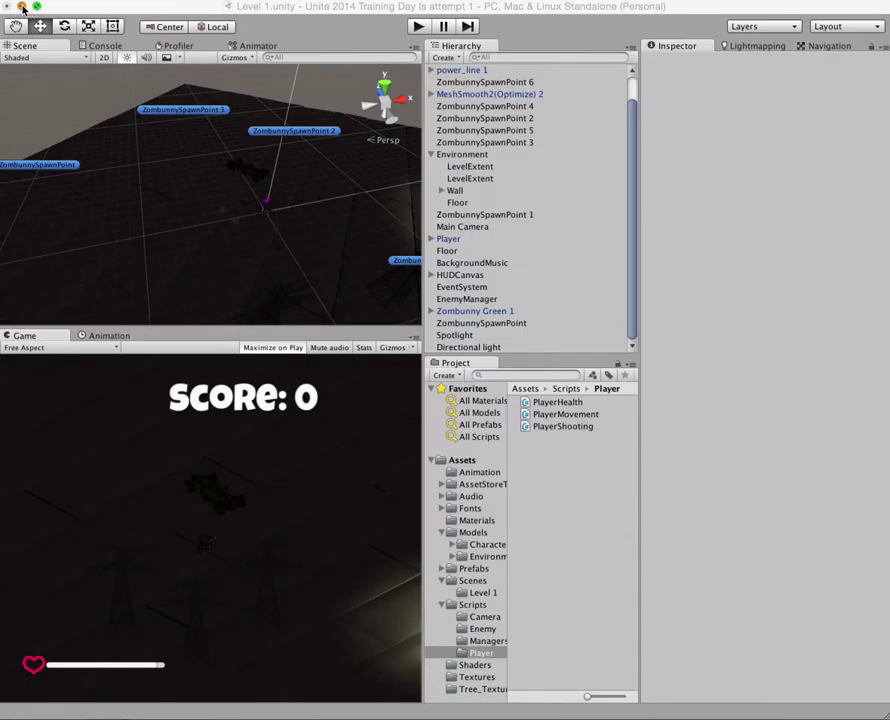
pyautogui.click(22, 8)
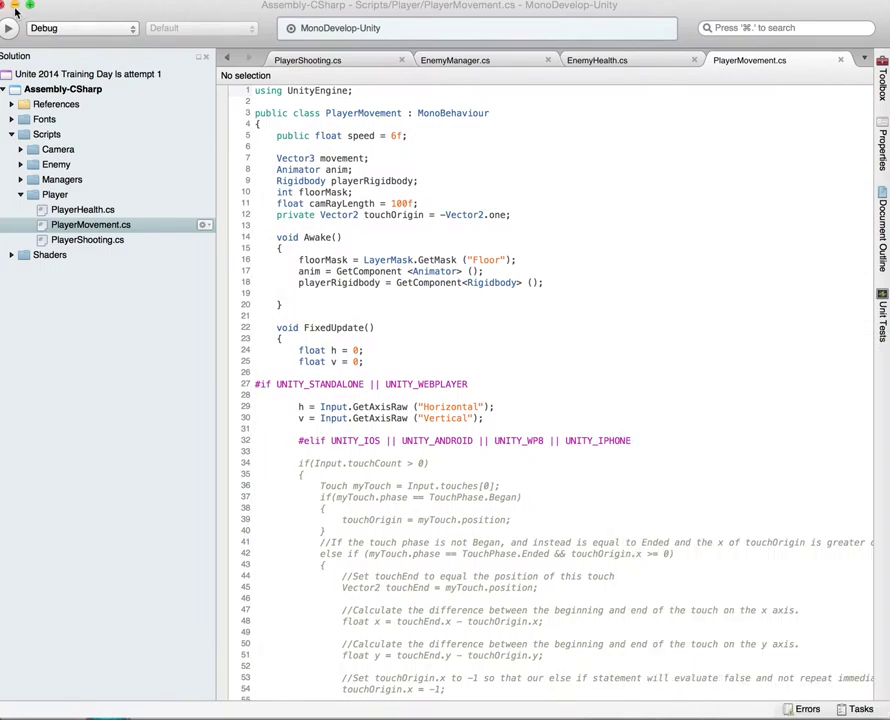
pyautogui.click(14, 7)
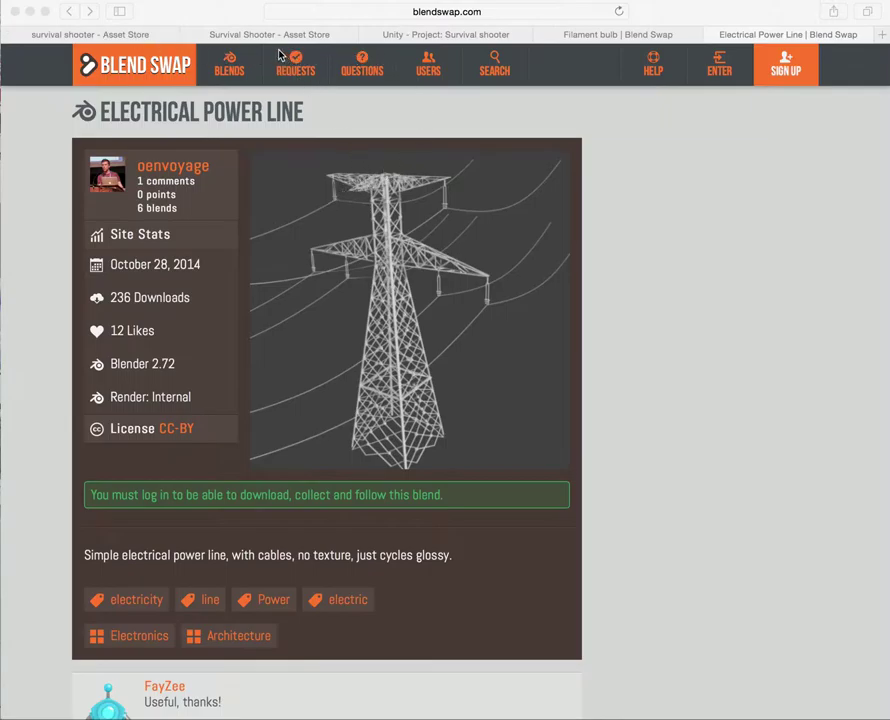
# Switch to the Survival Shooter Asset Store tab in Safari.
pyautogui.click(249, 38)
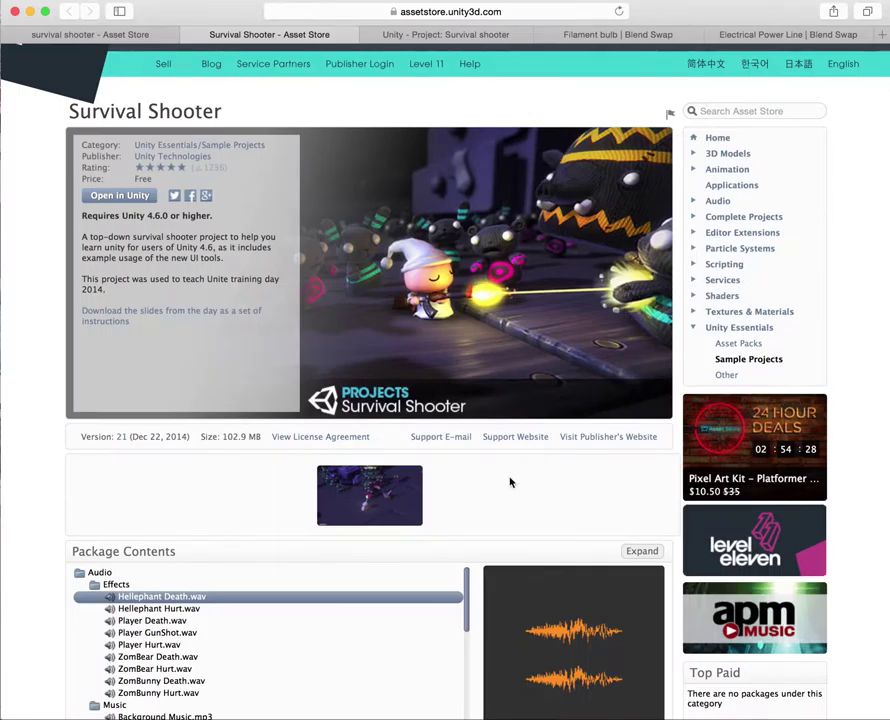
pyautogui.scroll(-10, 495, 502)
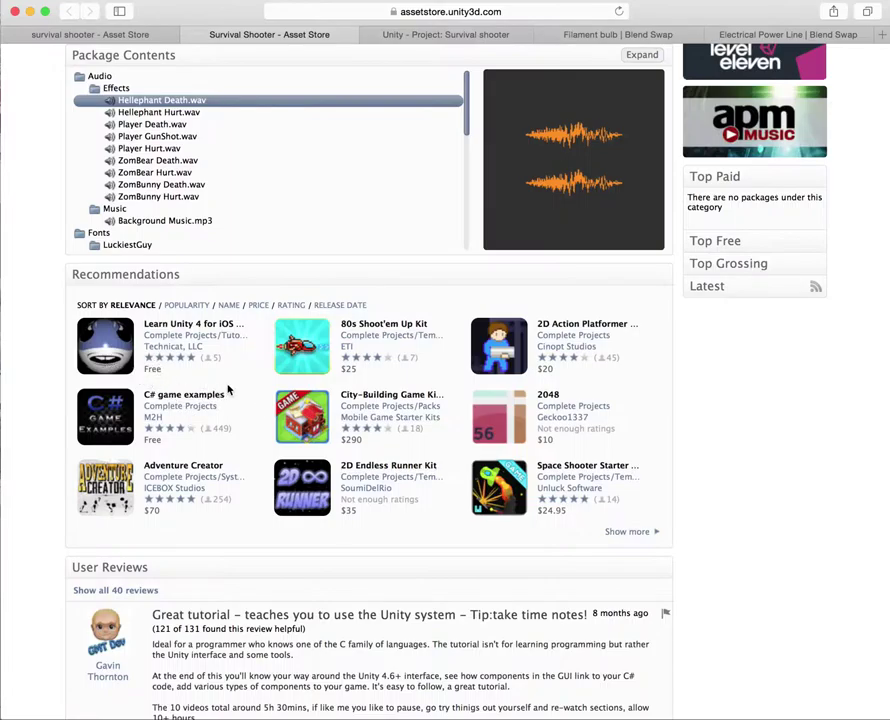
pyautogui.scroll(2, 228, 389)
pyautogui.scroll(9, 289, 428)
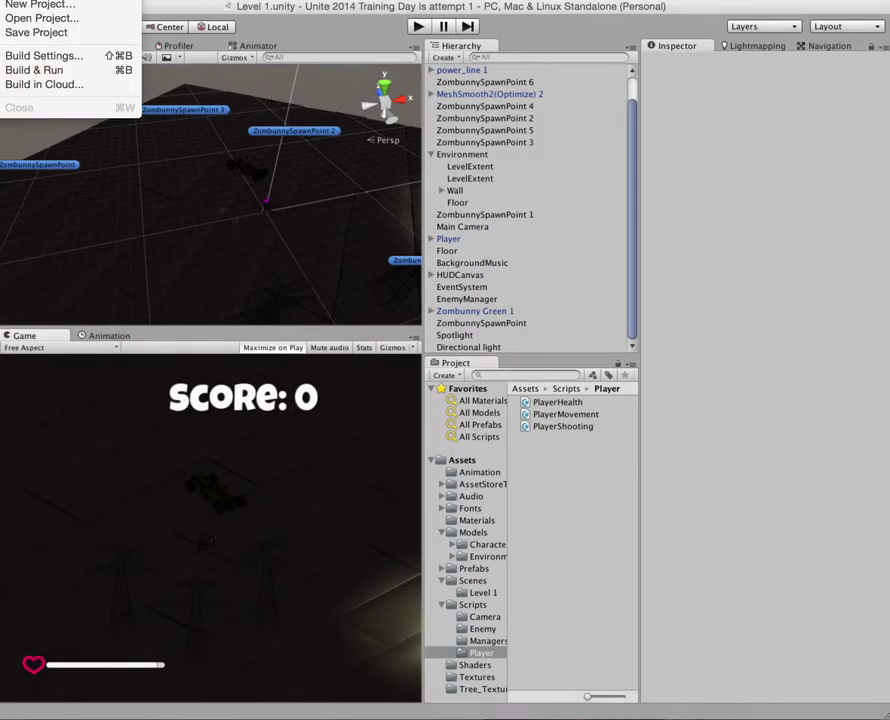
# Open Build Settings, centre the window, select Android and bring up its Player Settings.
pyautogui.click(36, 57)
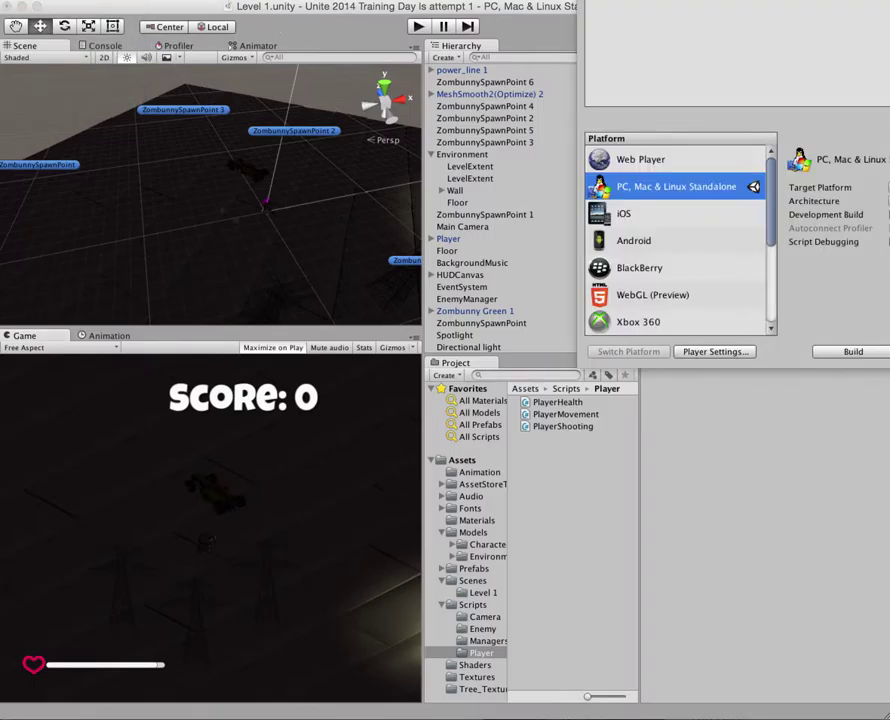
pyautogui.moveTo(680, 0); pyautogui.dragTo(291, 85)
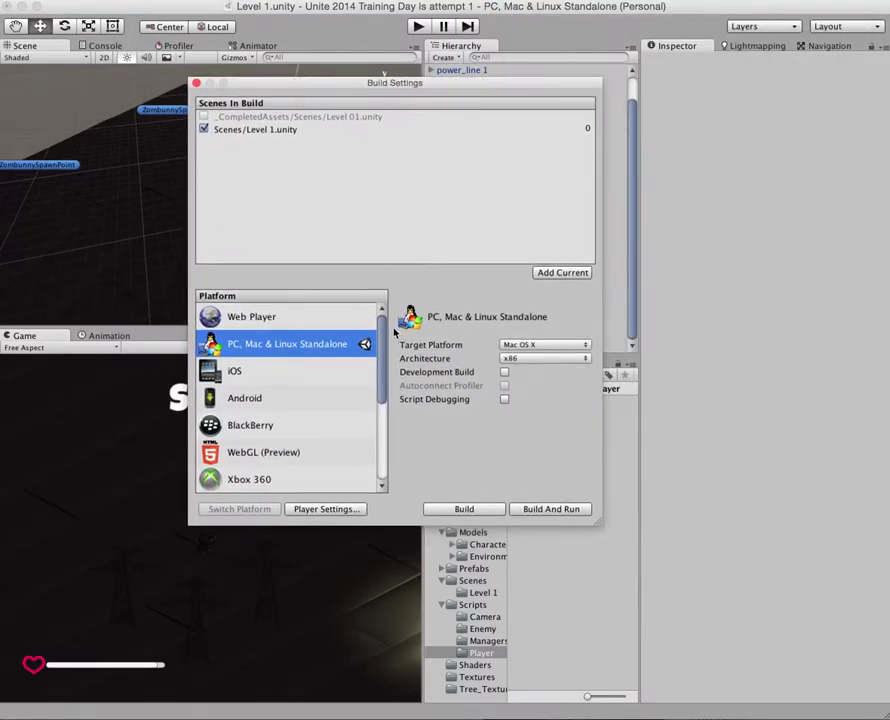
pyautogui.moveTo(382, 370); pyautogui.dragTo(383, 444)
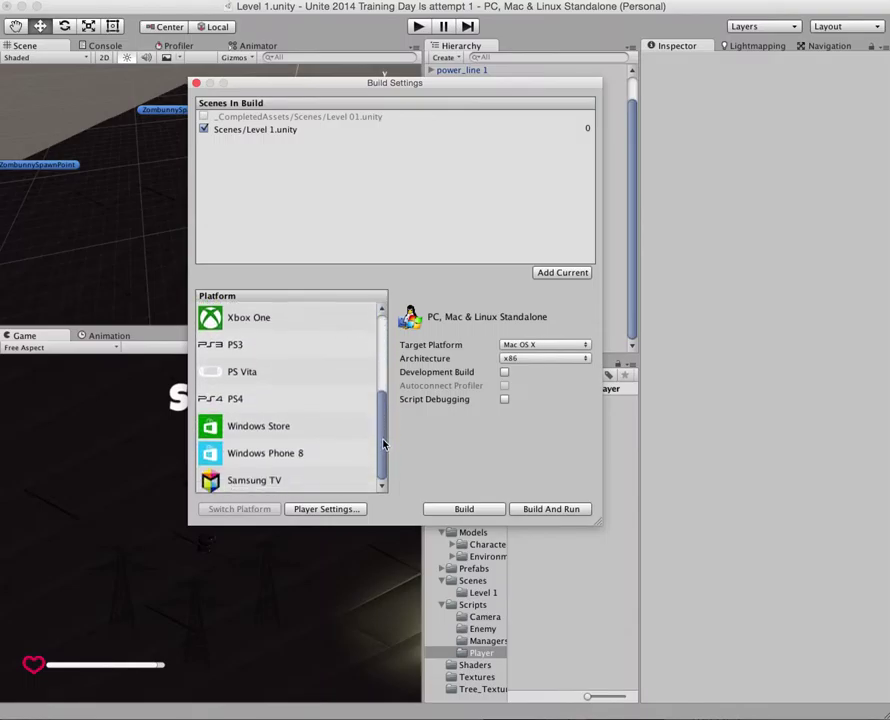
pyautogui.click(274, 400)
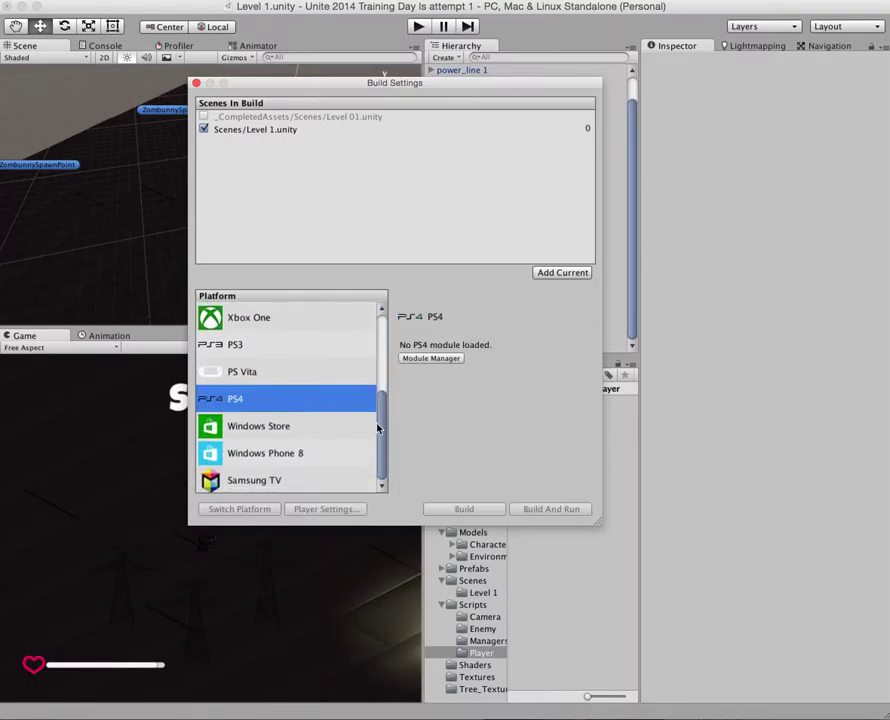
pyautogui.scroll(1, 388, 429)
pyautogui.scroll(2, 390, 414)
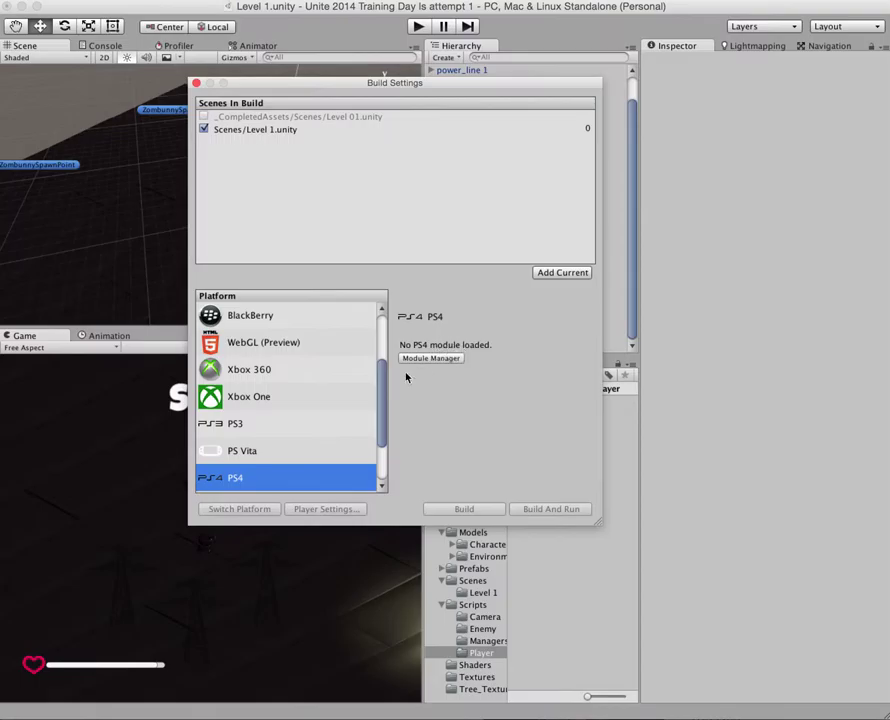
pyautogui.scroll(2, 382, 370)
pyautogui.scroll(2, 382, 370)
pyautogui.click(246, 400)
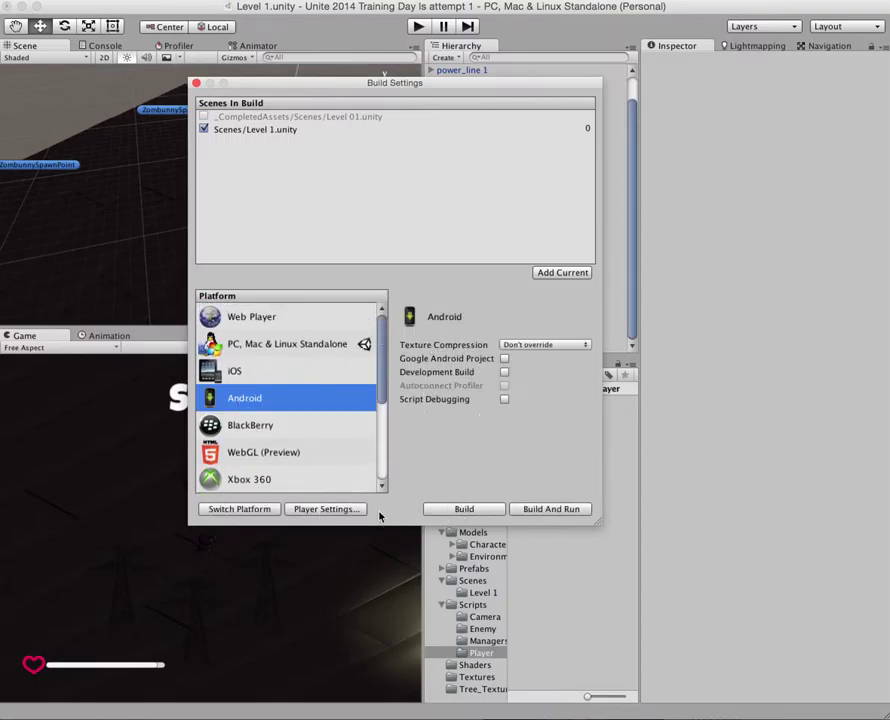
pyautogui.click(325, 511)
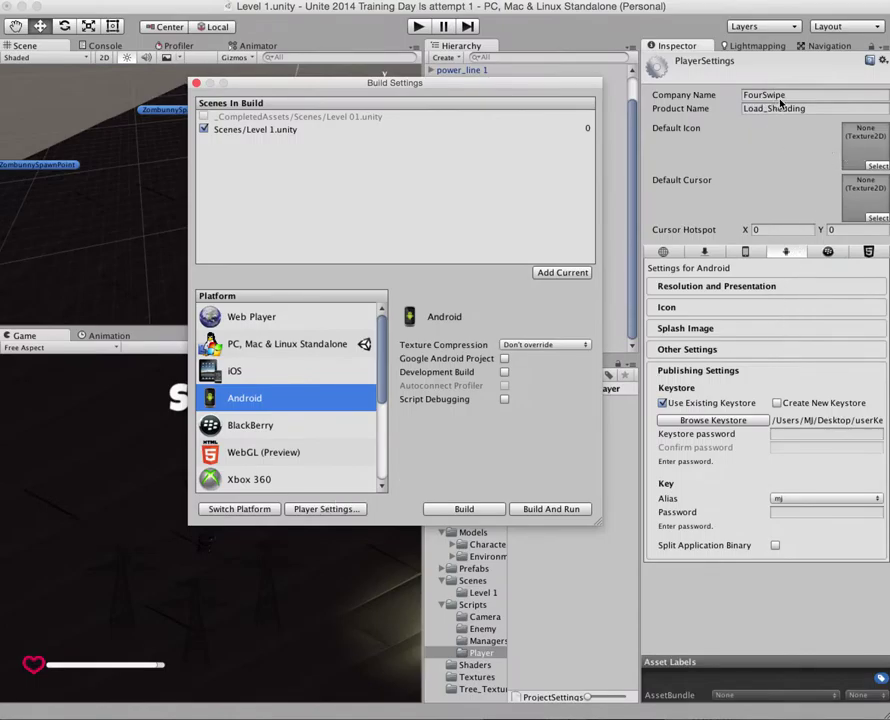
# Expand the Android splash image and Other Settings sections, then close Build Settings.
pyautogui.click(685, 328)
pyautogui.click(670, 438)
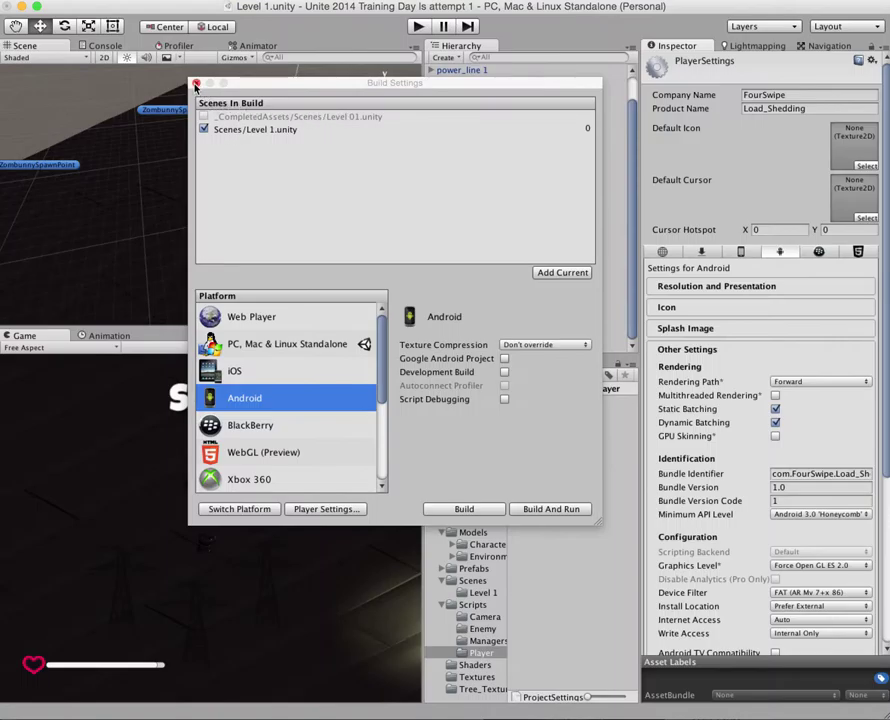
pyautogui.click(196, 84)
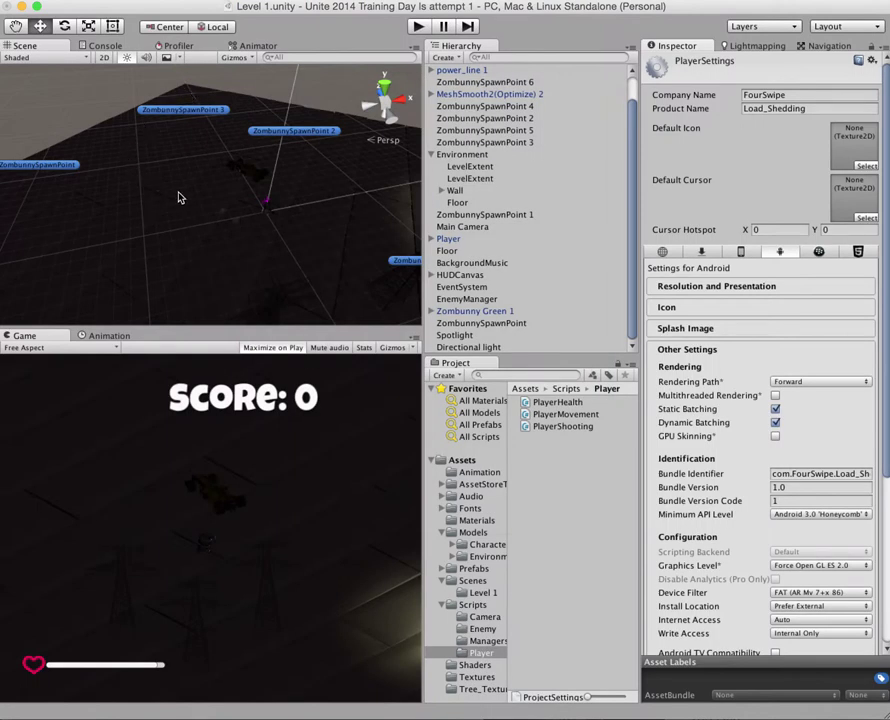